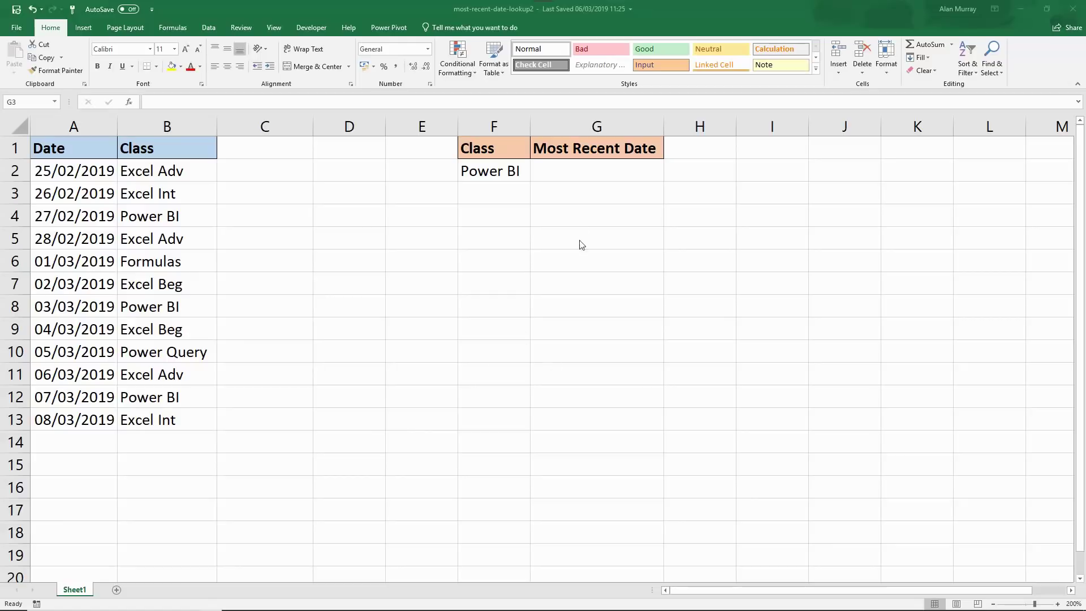
- Walk through the layout: result cell G2, chosen class in F2, classes in column B, dates in column A
double_click(580, 195)
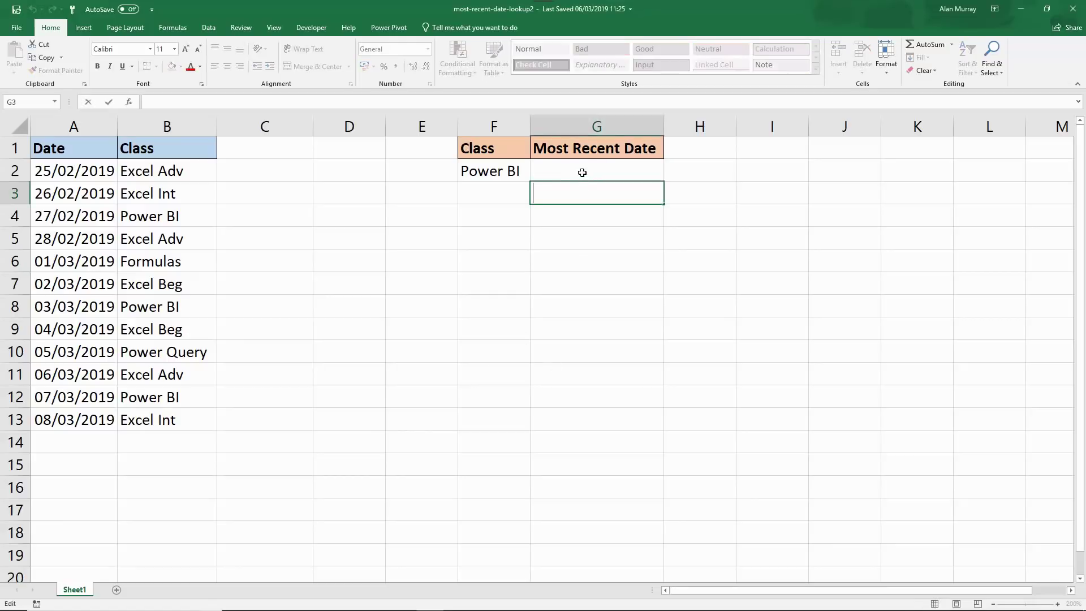
click(572, 173)
click(510, 167)
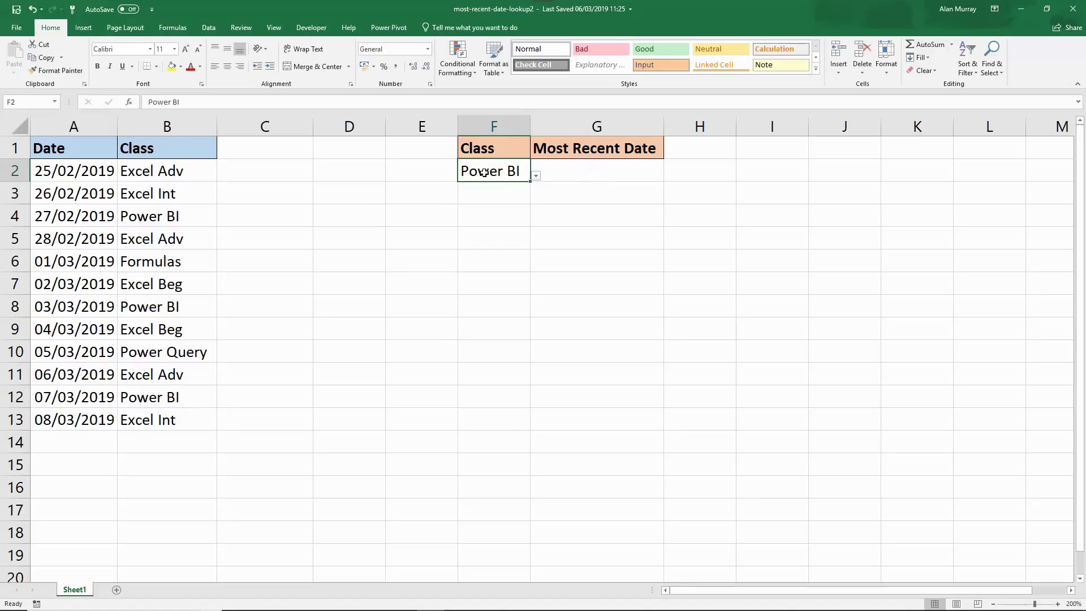
click(566, 177)
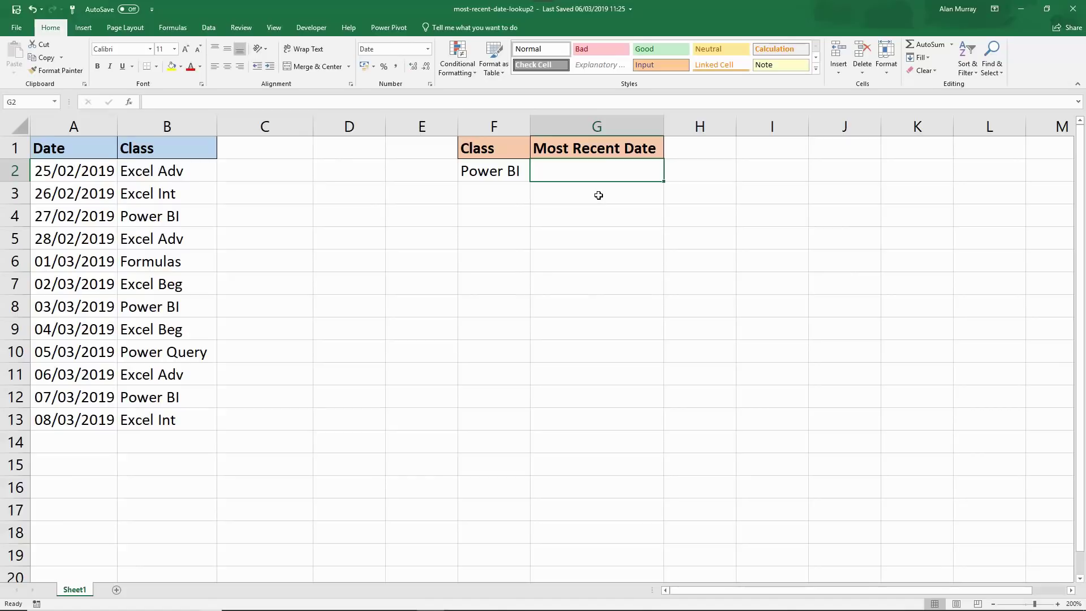
click(309, 171)
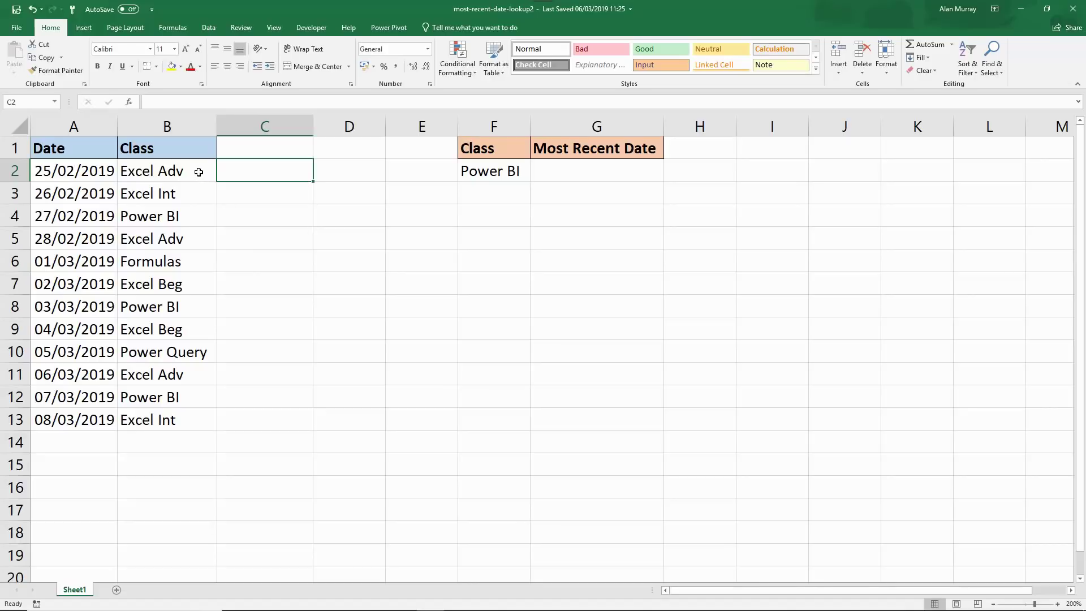
drag(198, 172, 186, 322)
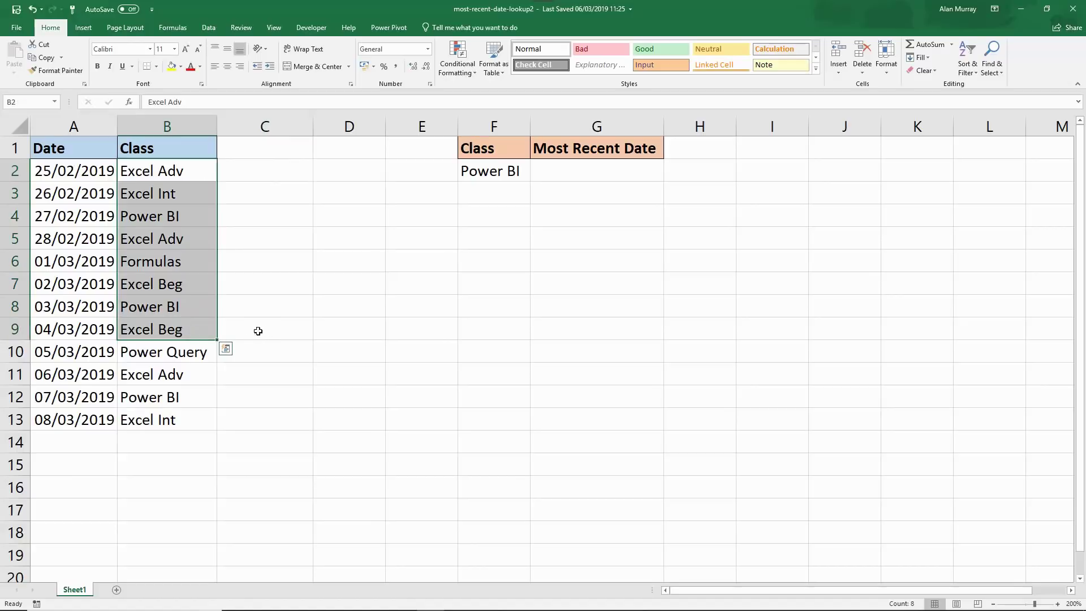
click(300, 346)
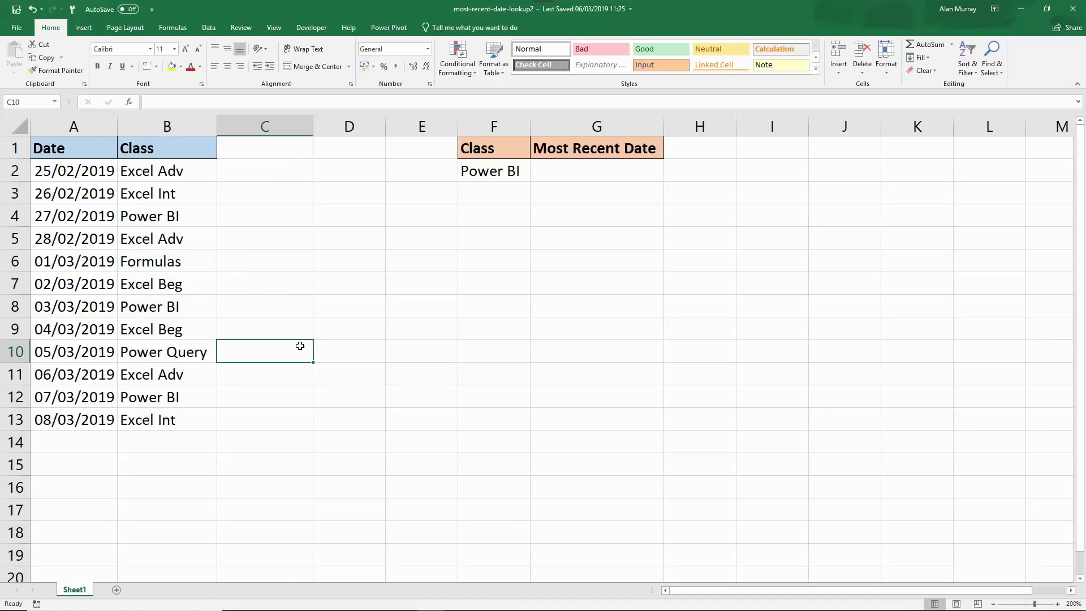
click(105, 174)
drag(96, 275, 91, 368)
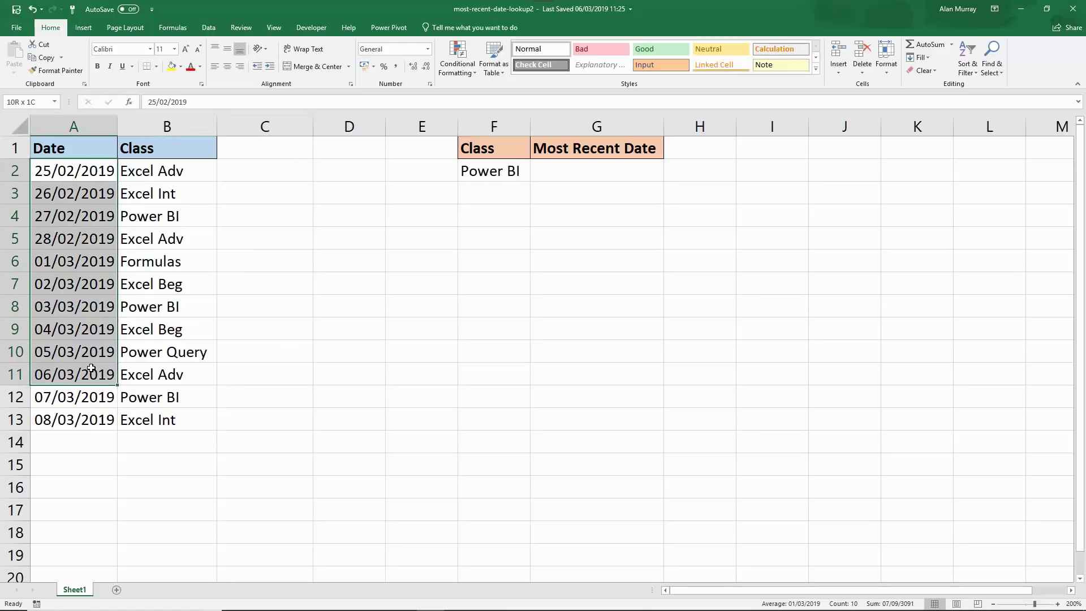
click(318, 377)
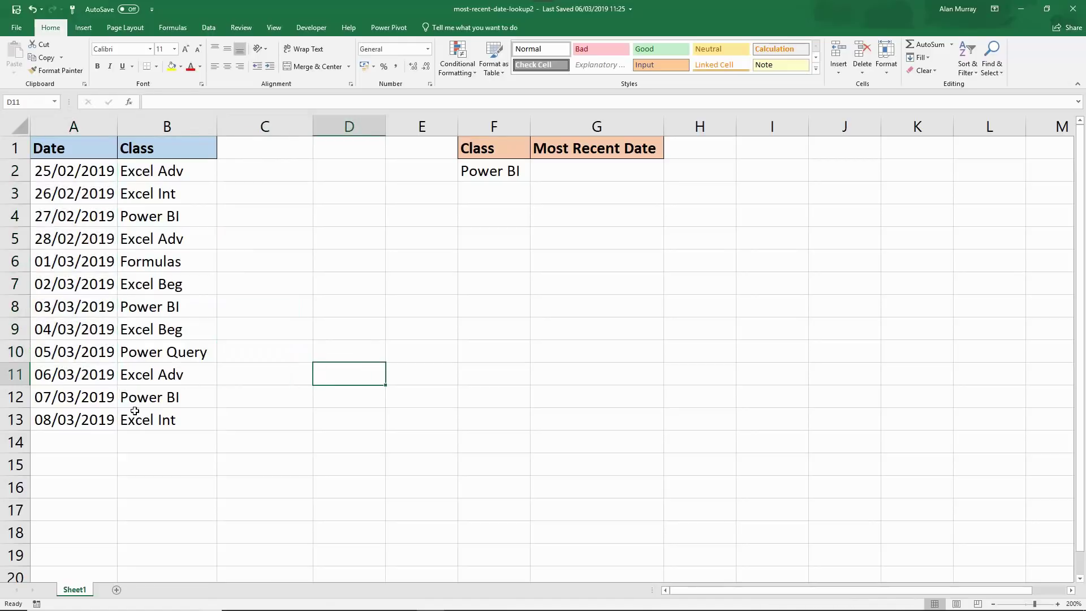
- Point out the Power BI rows dated 07/03/2019 and 03/03/2019, helper column C, and F2's class list
drag(110, 399, 136, 400)
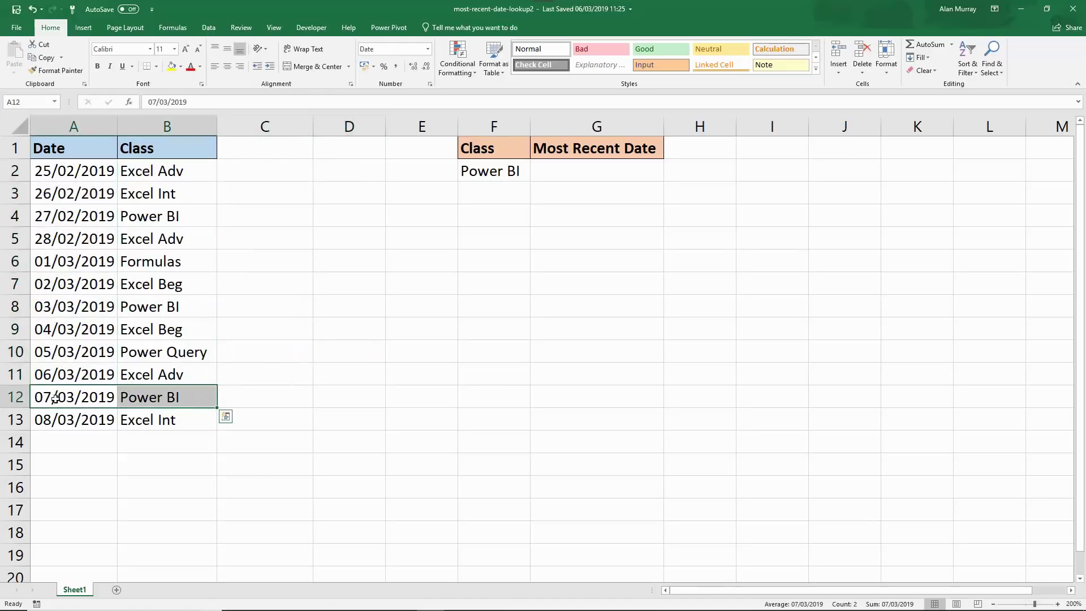
click(262, 401)
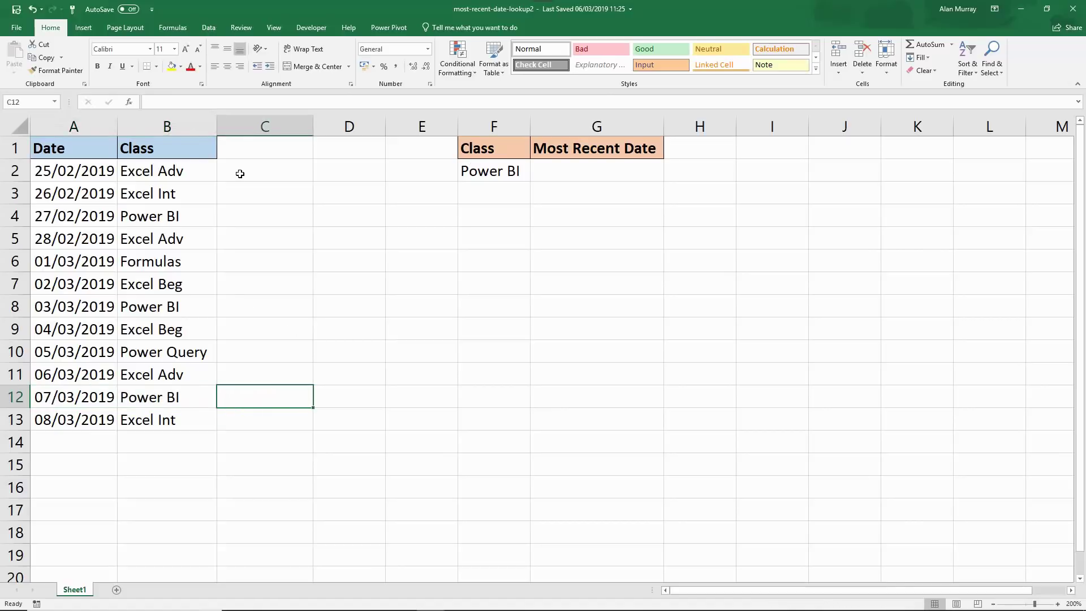
drag(73, 310, 168, 311)
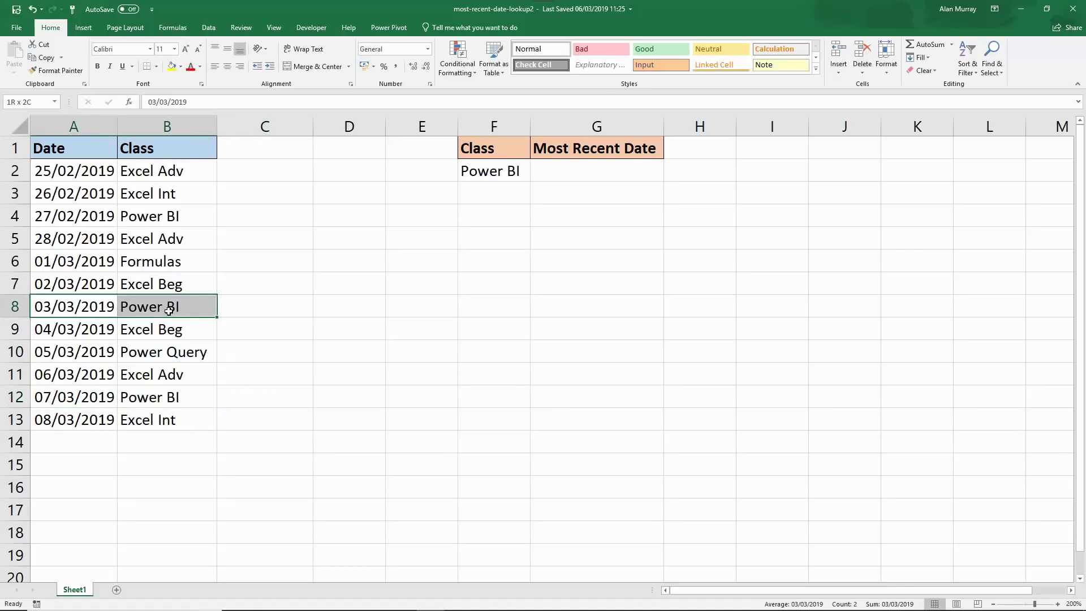
drag(269, 172, 258, 272)
click(487, 173)
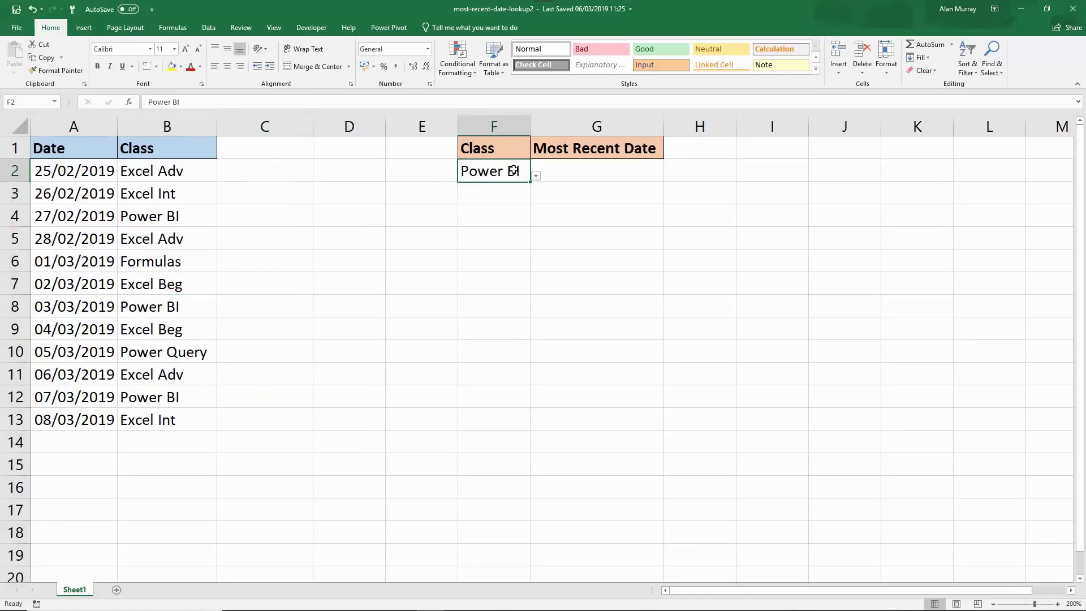
click(535, 178)
click(429, 176)
drag(260, 170, 249, 409)
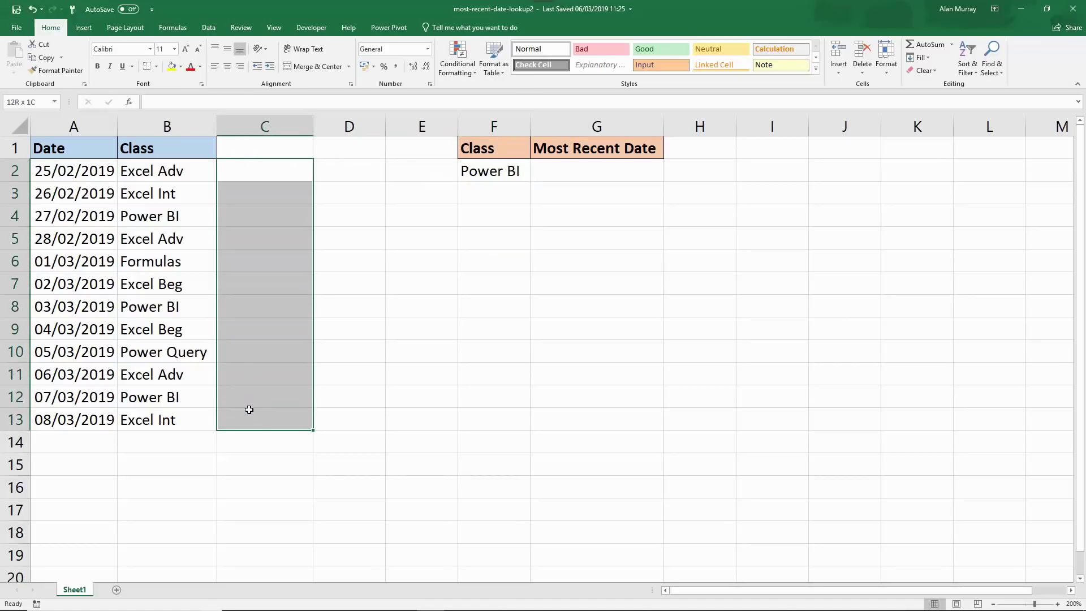
click(290, 368)
- In C2, start the formula =IF(A2<TODAY(),COUNTIF($B$2:B2,B2 for the running past-date count
click(276, 220)
click(273, 170)
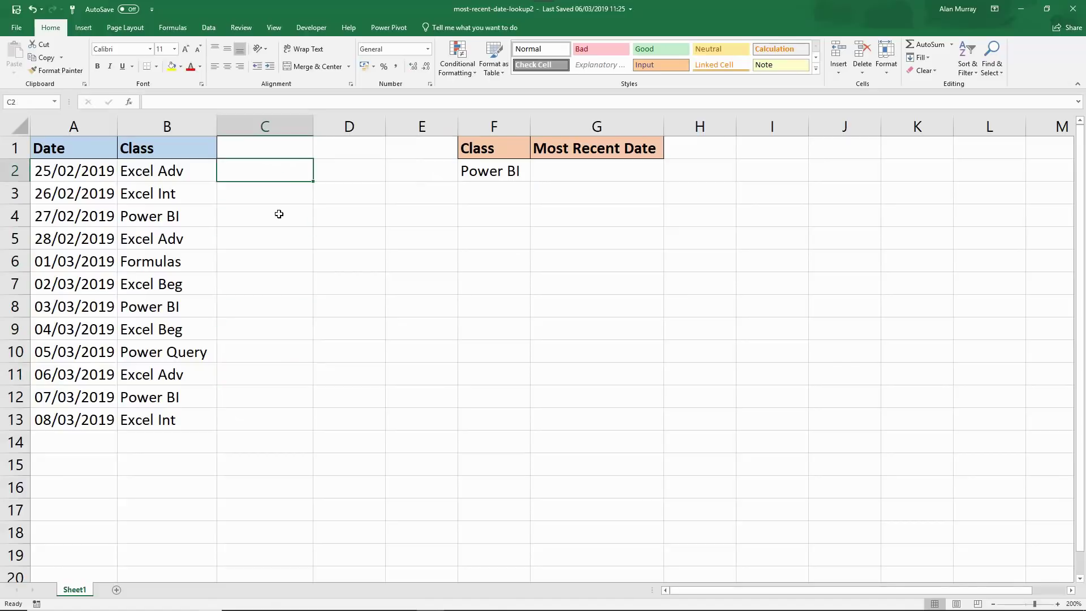
text(=if()
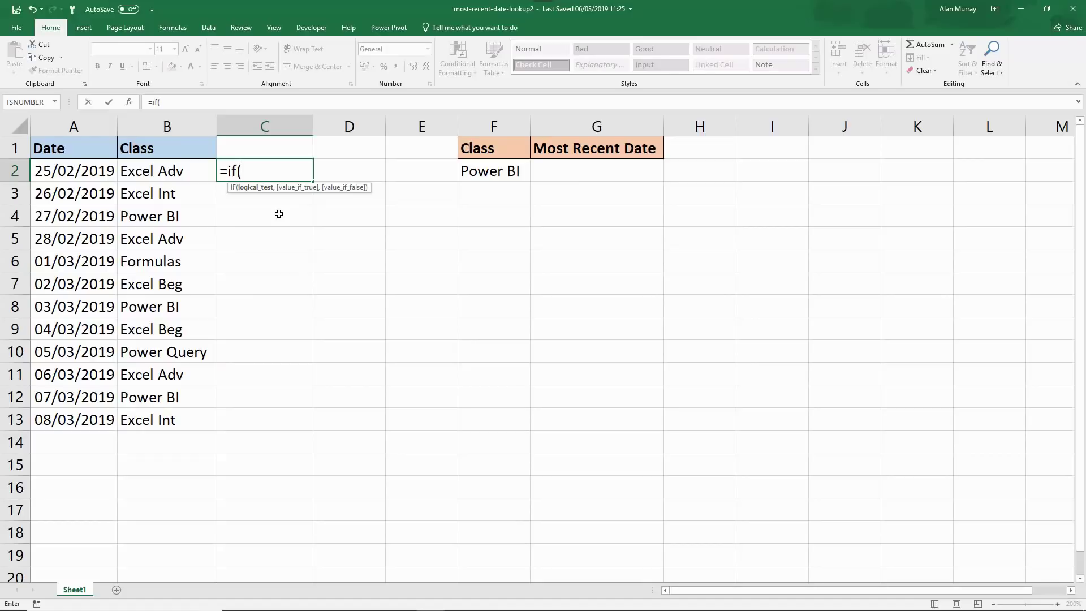
click(93, 177)
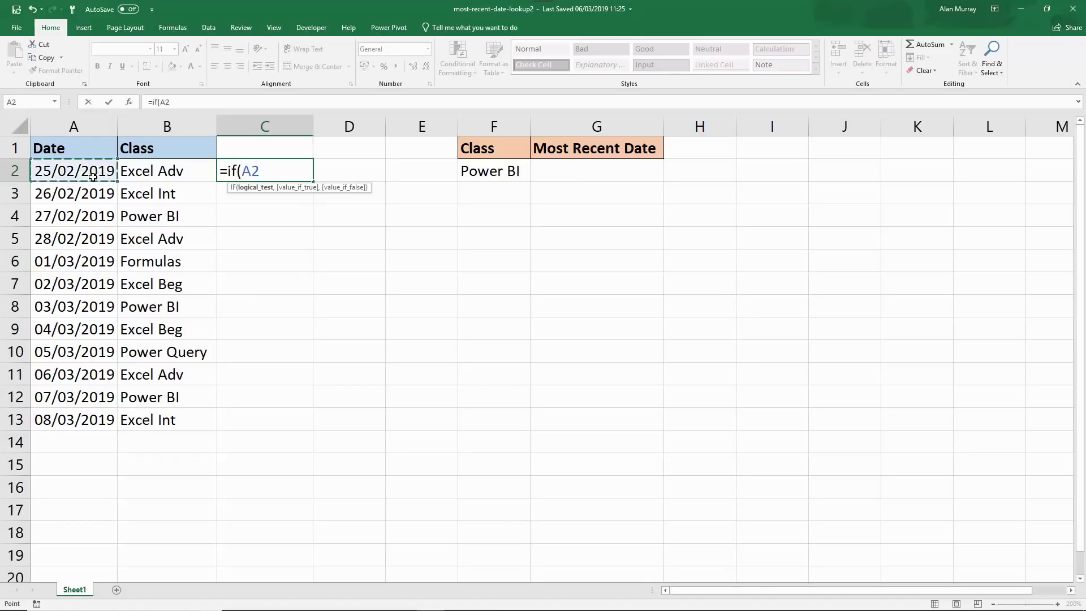
text(<today)
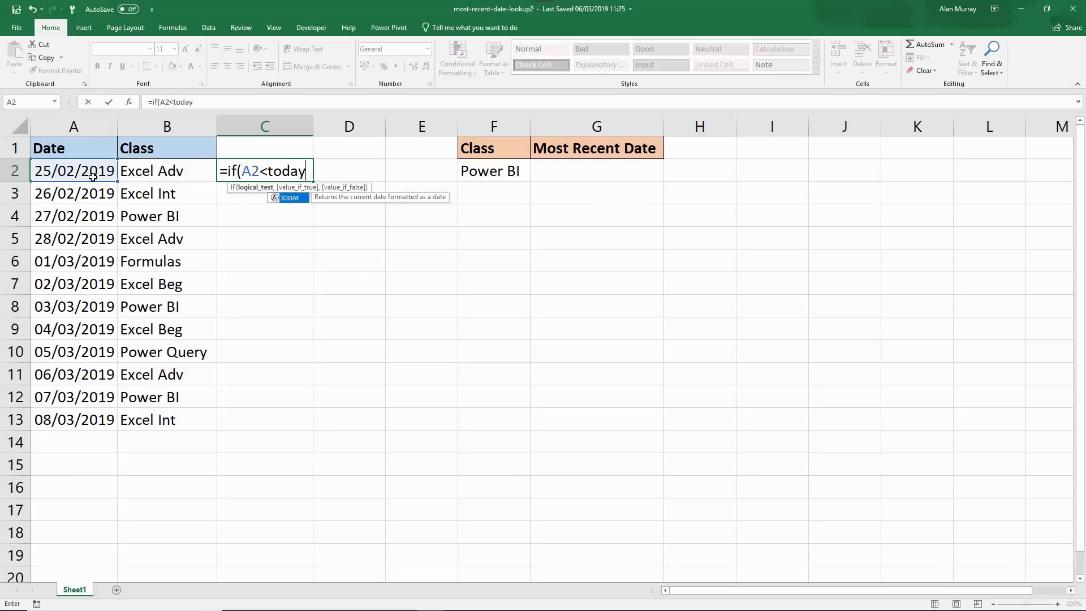
text(())
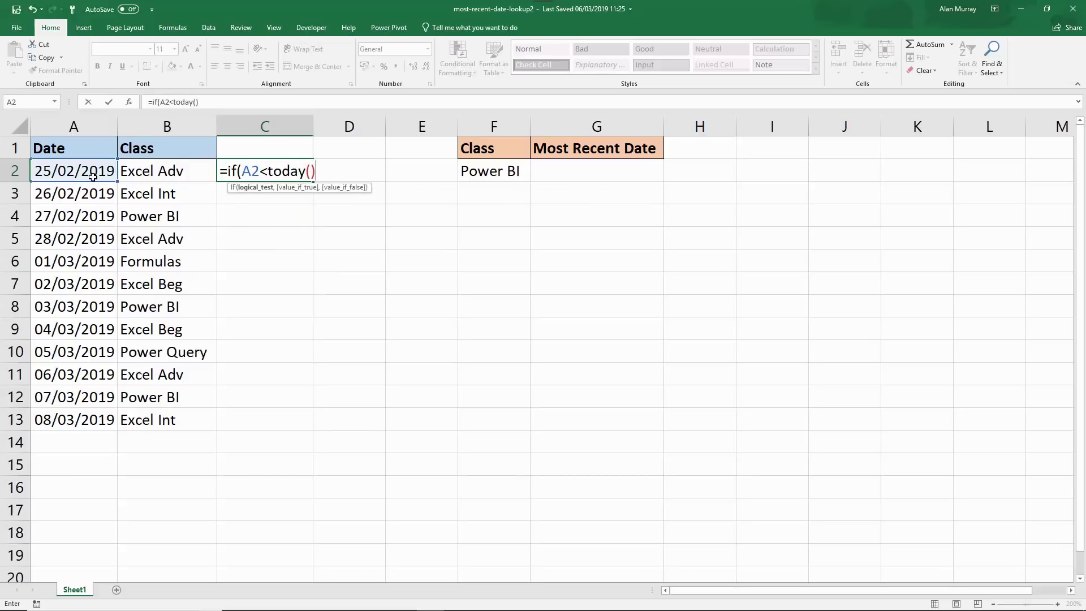
text(,countif)
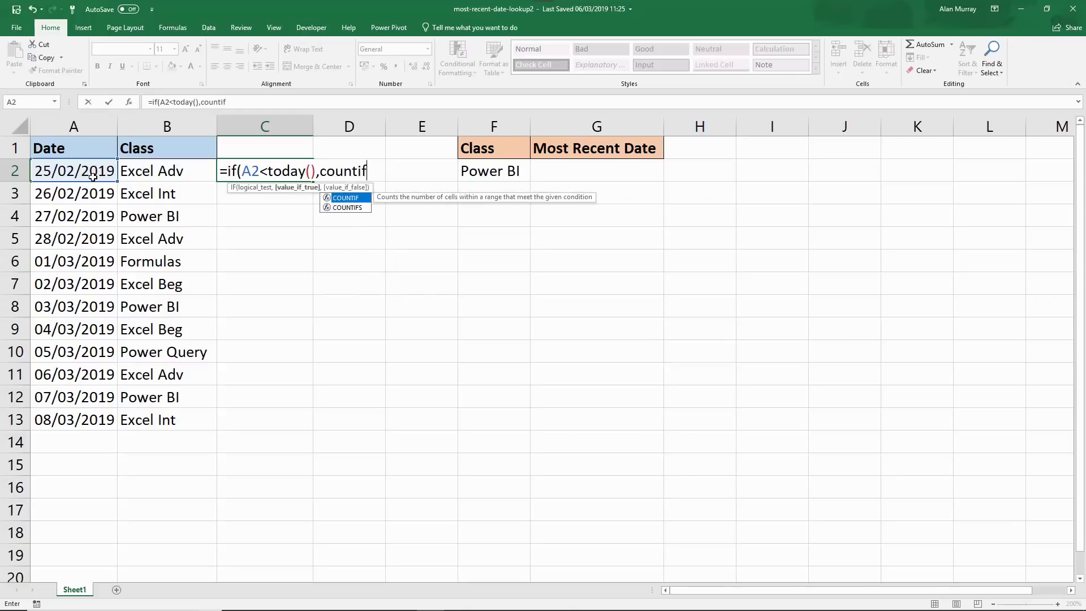
text(()
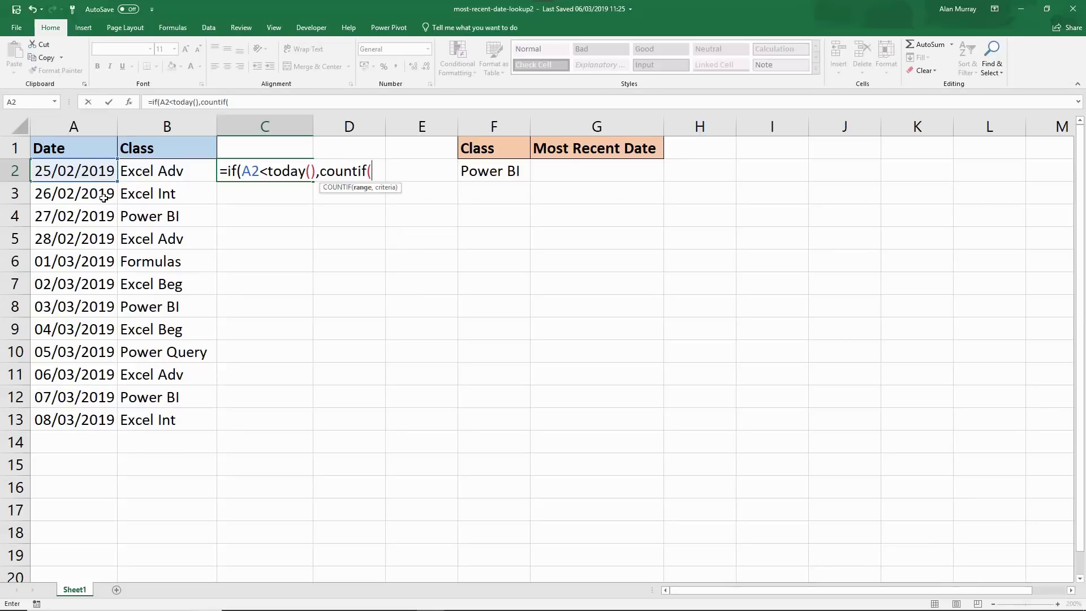
text($B$2)
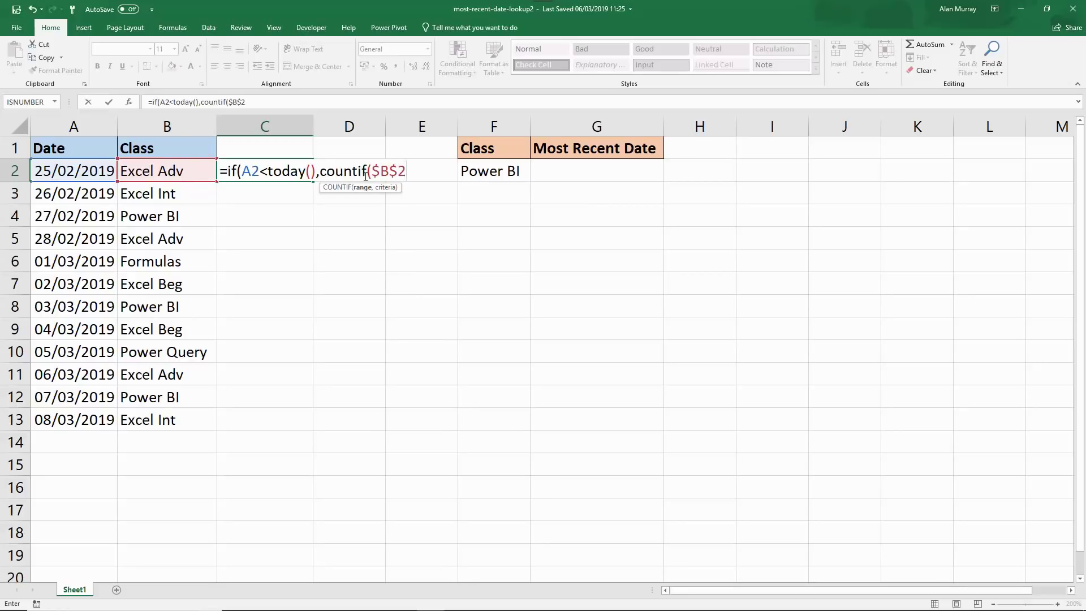
text(:B2,B2)
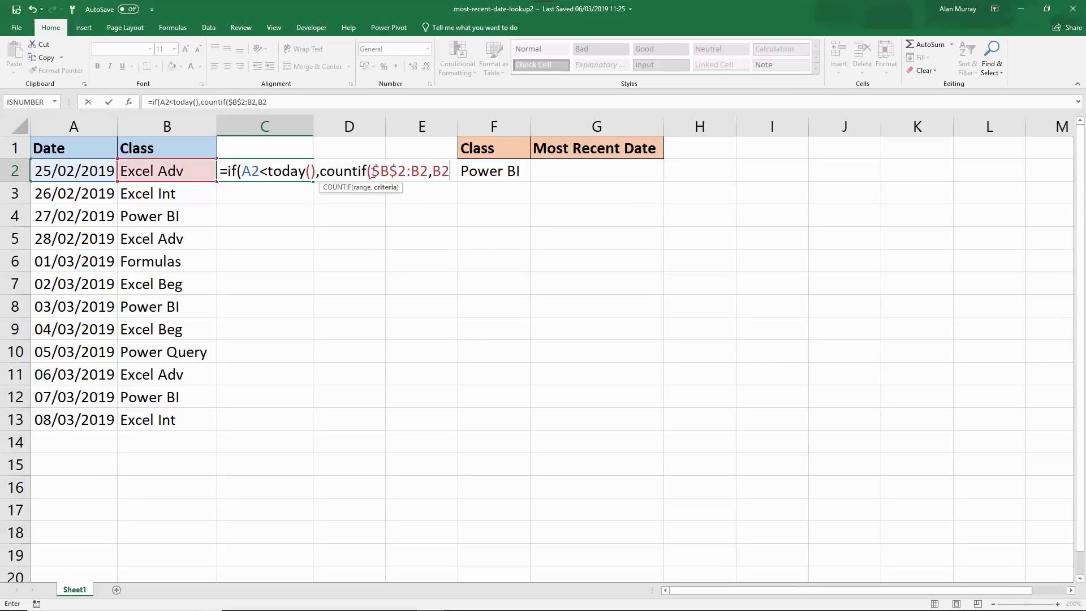
- Highlight the $B$2:B2 and B2 references, then finish the formula with ,"")) to blank future dates
drag(432, 173, 450, 174)
key(F2)
drag(372, 172, 428, 173)
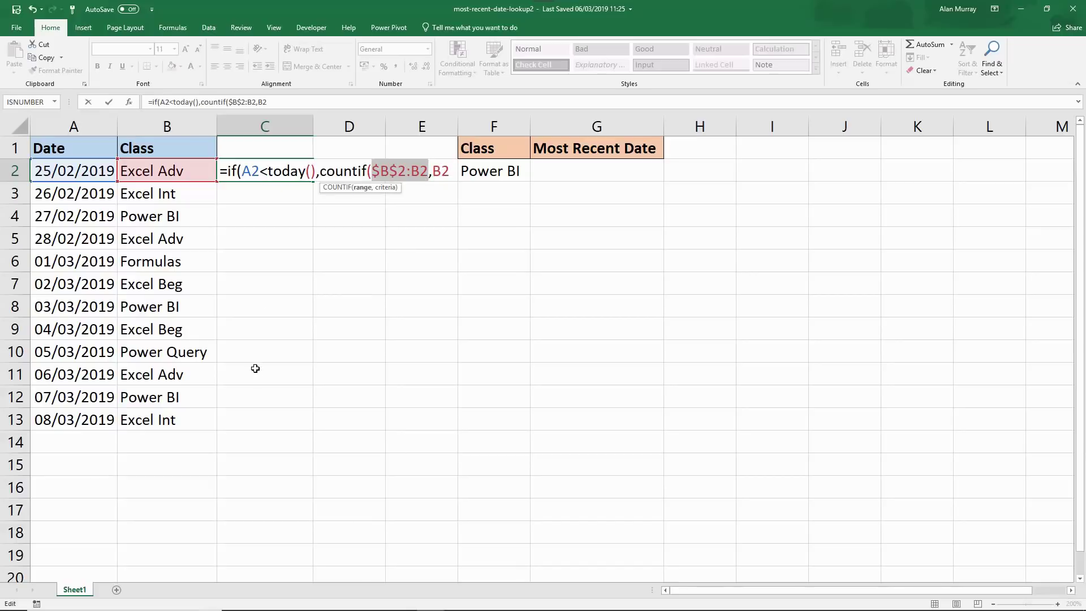
click(415, 171)
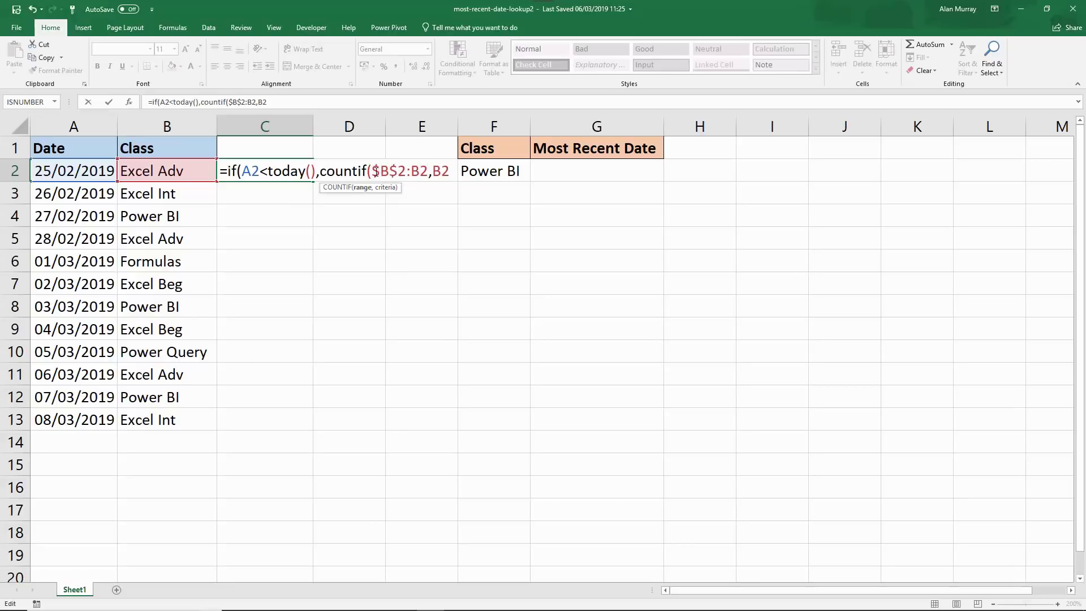
double_click(376, 172)
double_click(419, 171)
click(454, 173)
text())
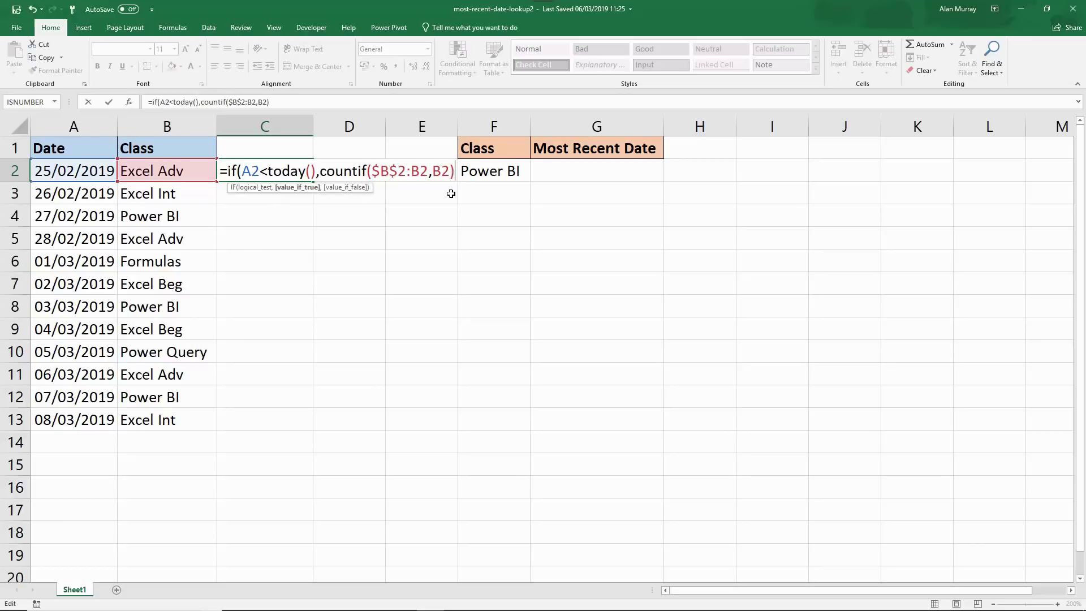
text(,)
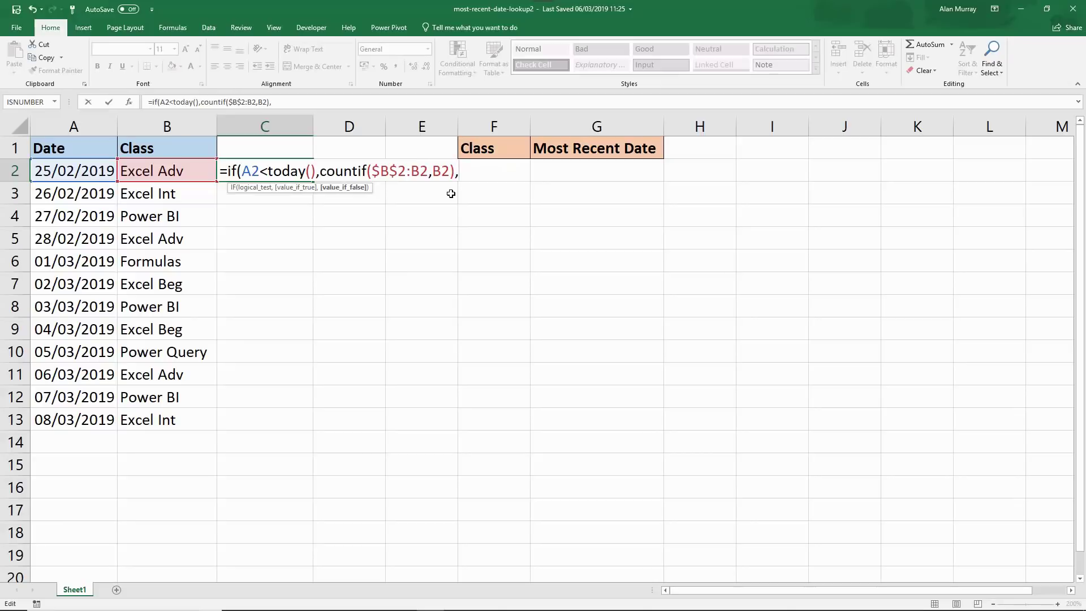
text(""))
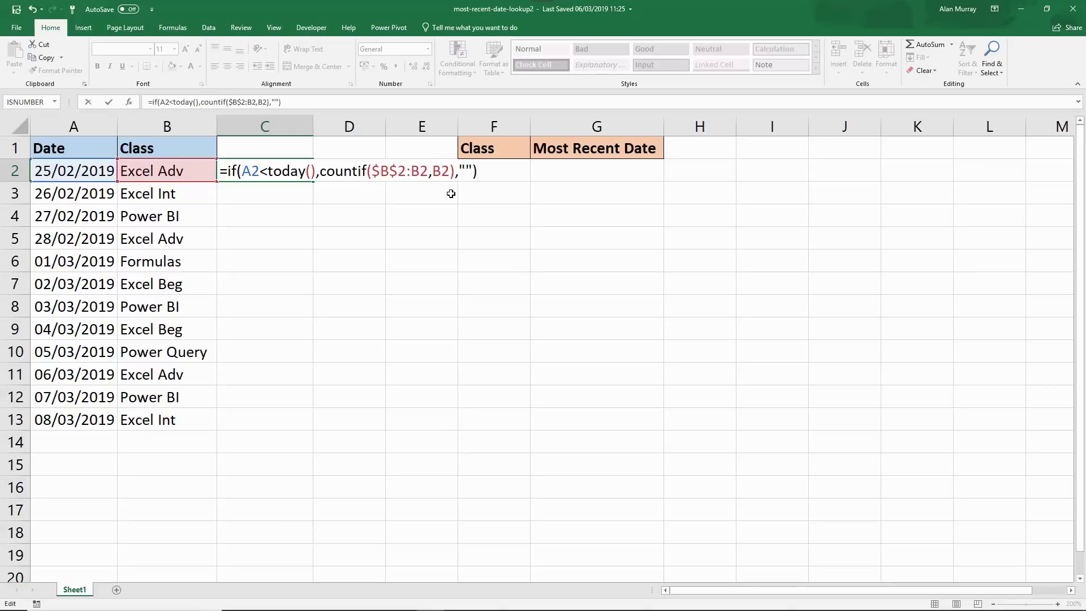
key(Return)
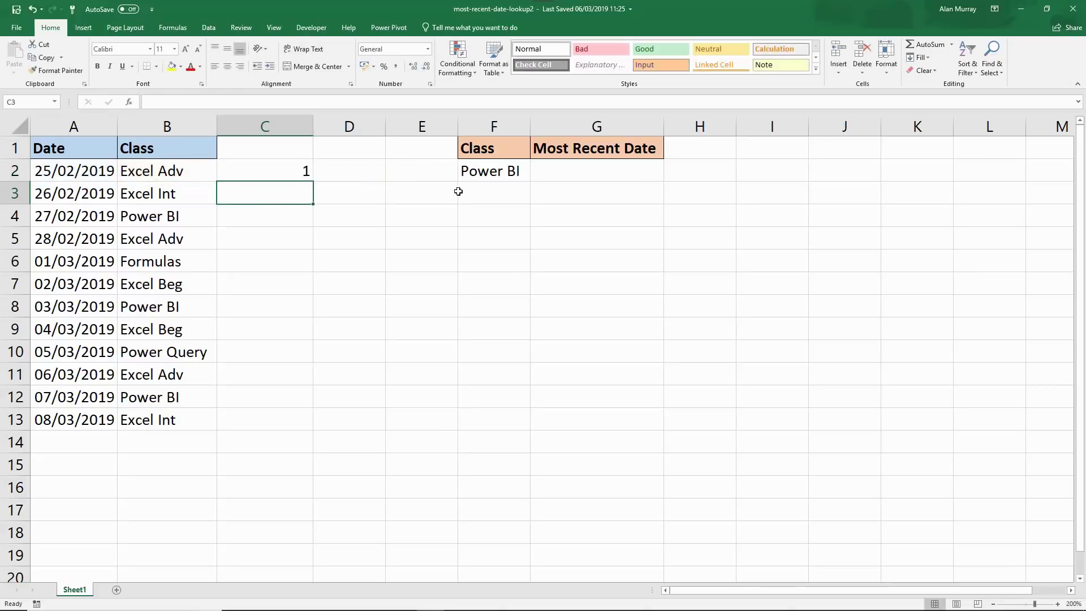
click(287, 169)
drag(312, 181, 293, 427)
click(369, 388)
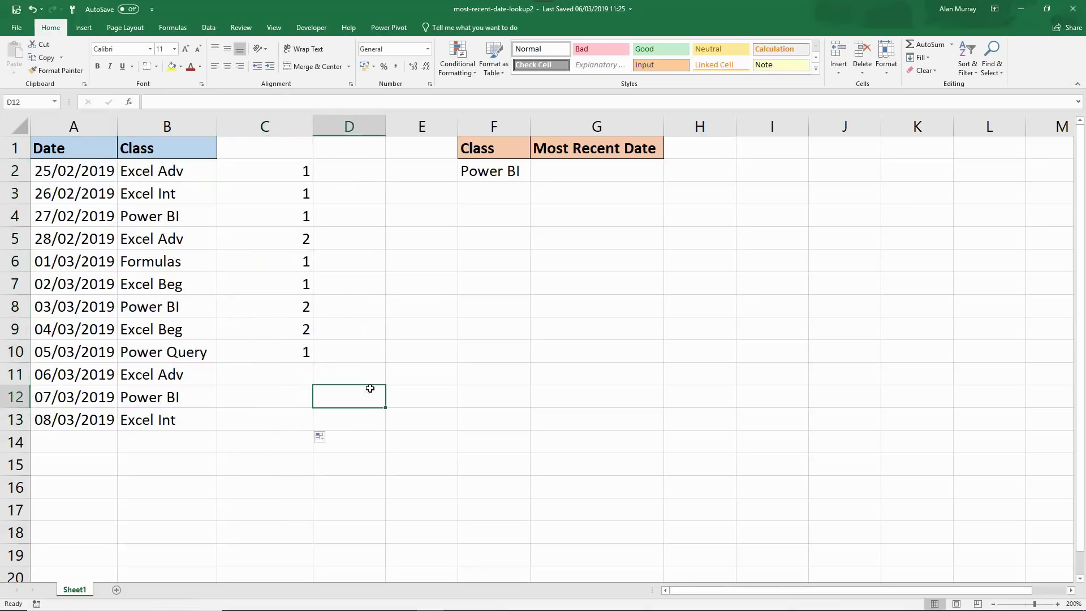
drag(289, 171, 291, 419)
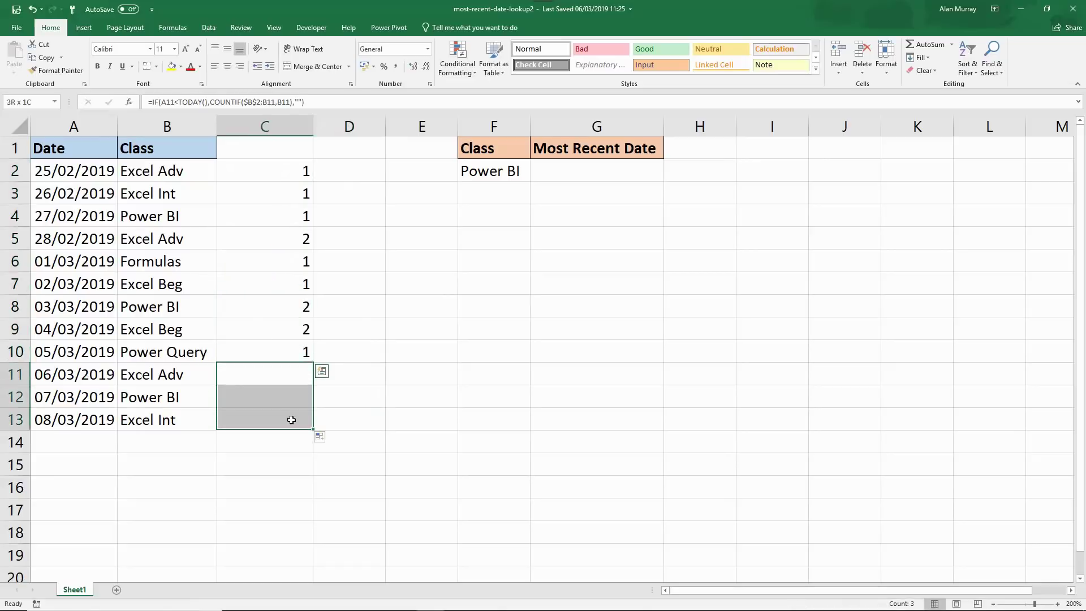
click(389, 418)
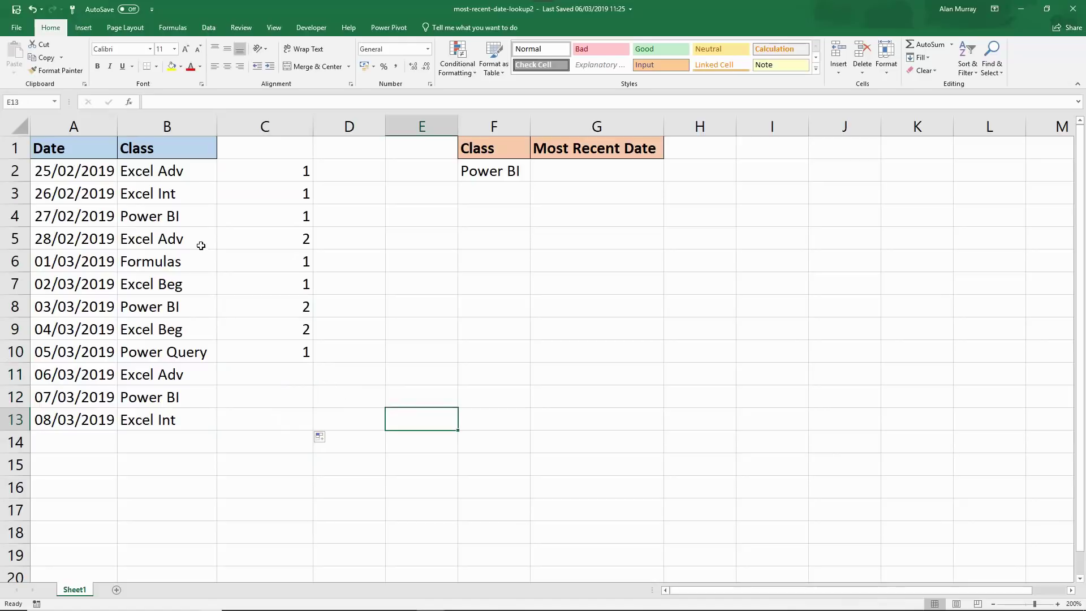
drag(199, 240, 259, 237)
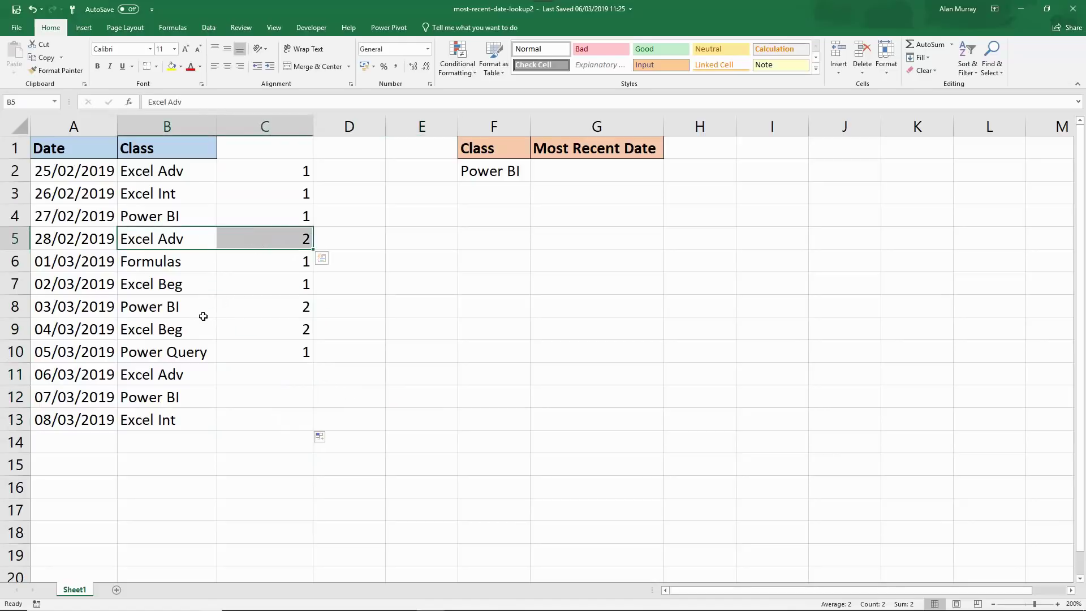
drag(203, 316, 263, 329)
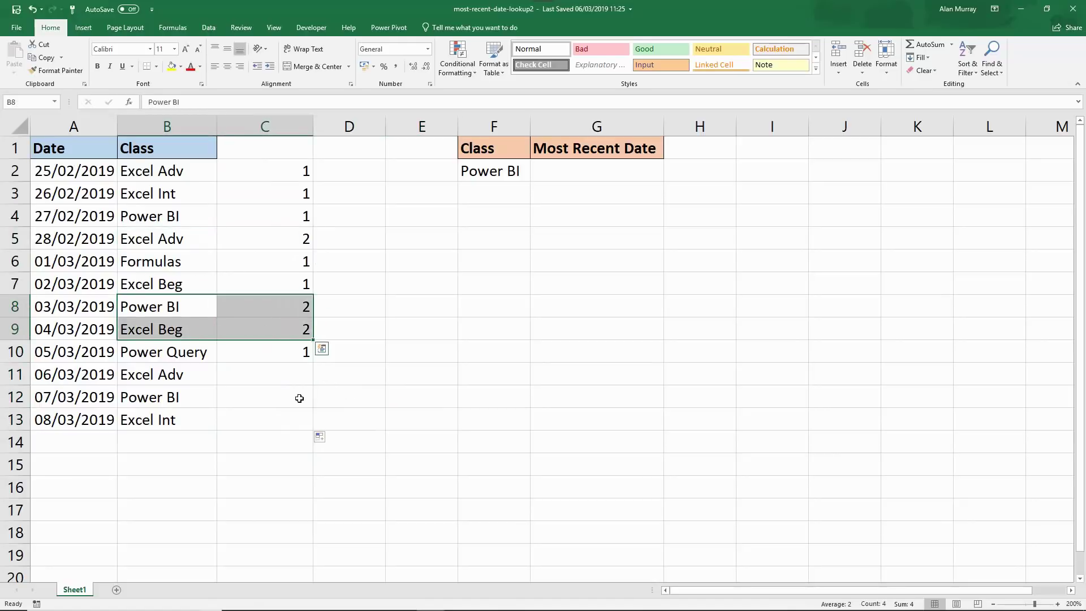
drag(205, 352, 272, 352)
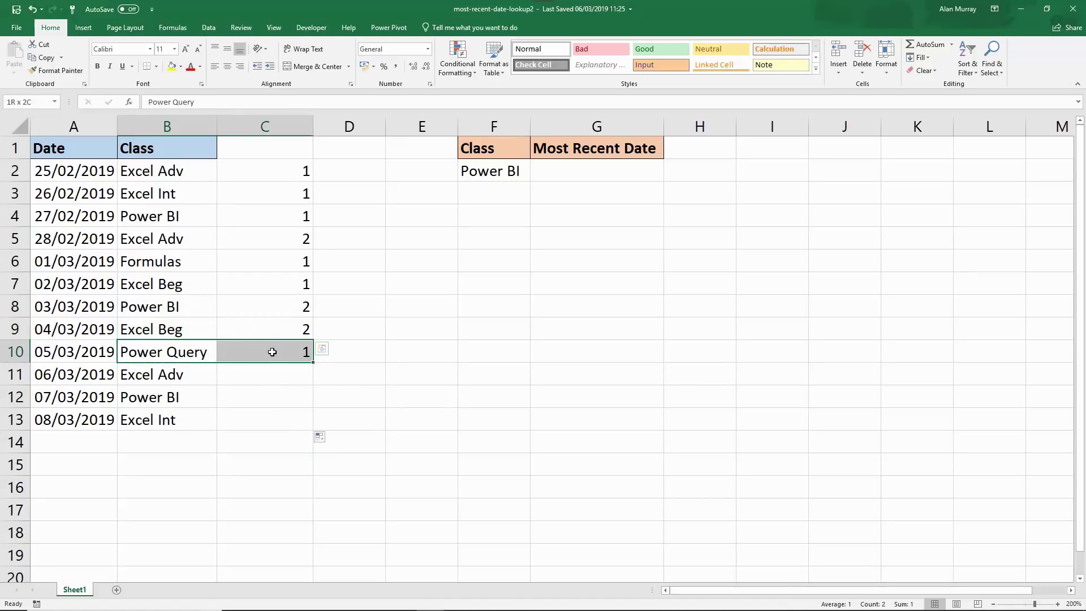
click(211, 263)
drag(213, 263, 280, 262)
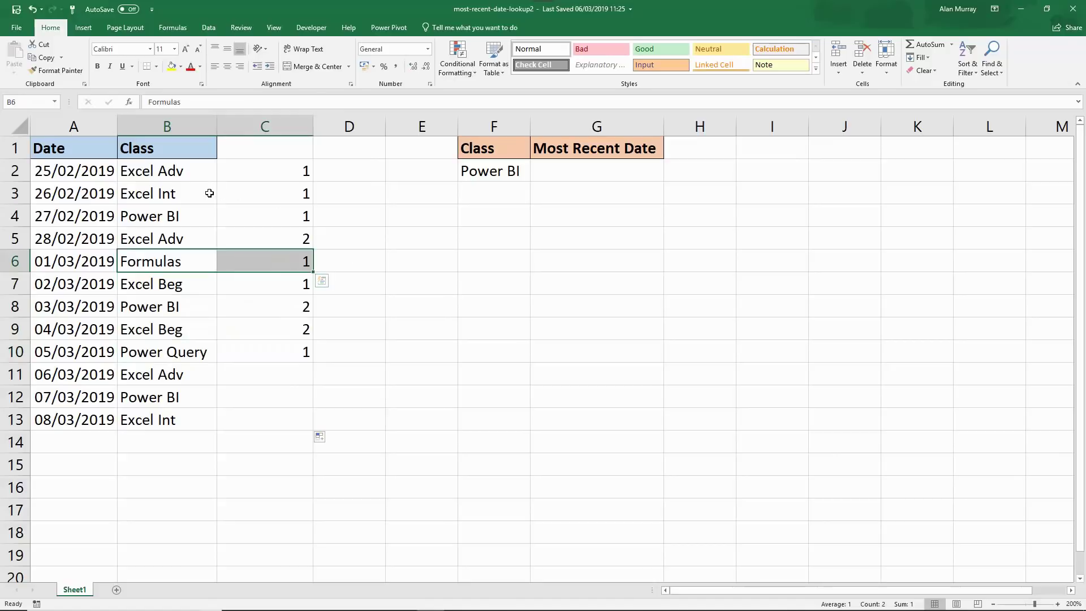
drag(211, 192, 277, 193)
click(348, 238)
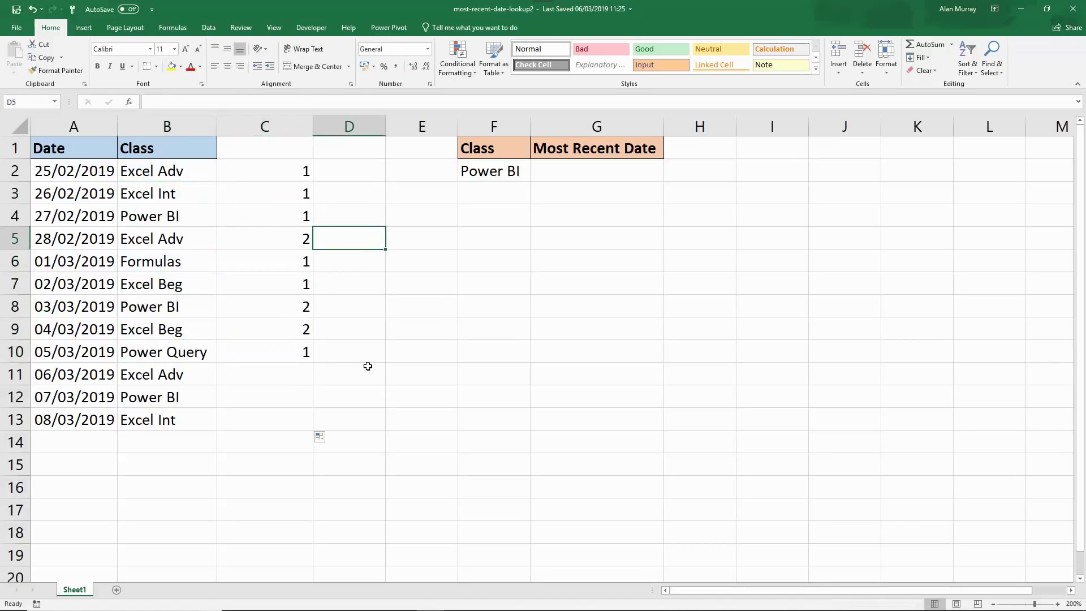
click(400, 364)
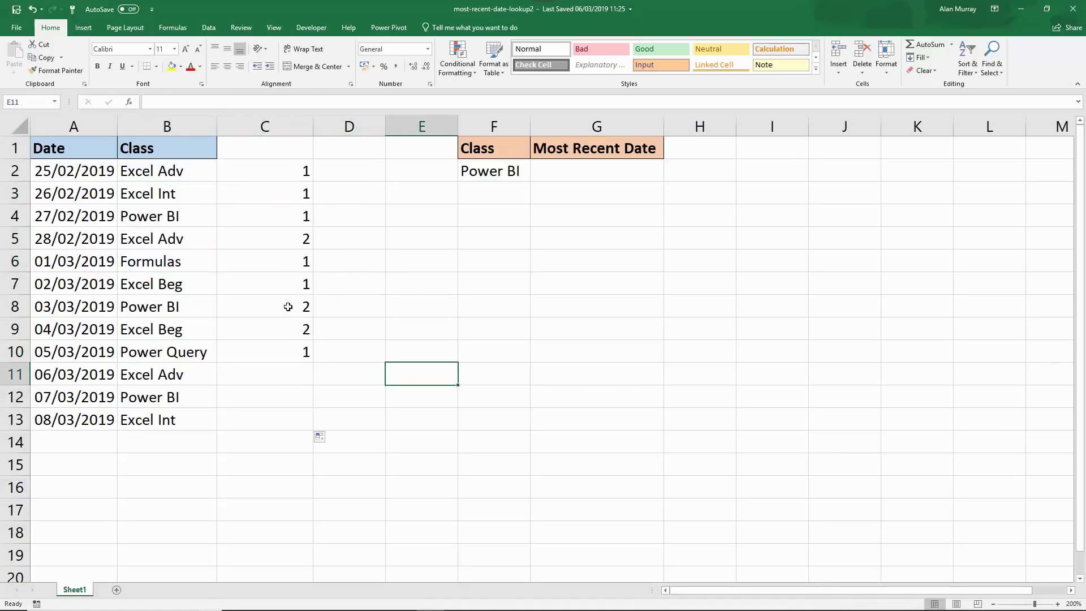
click(352, 174)
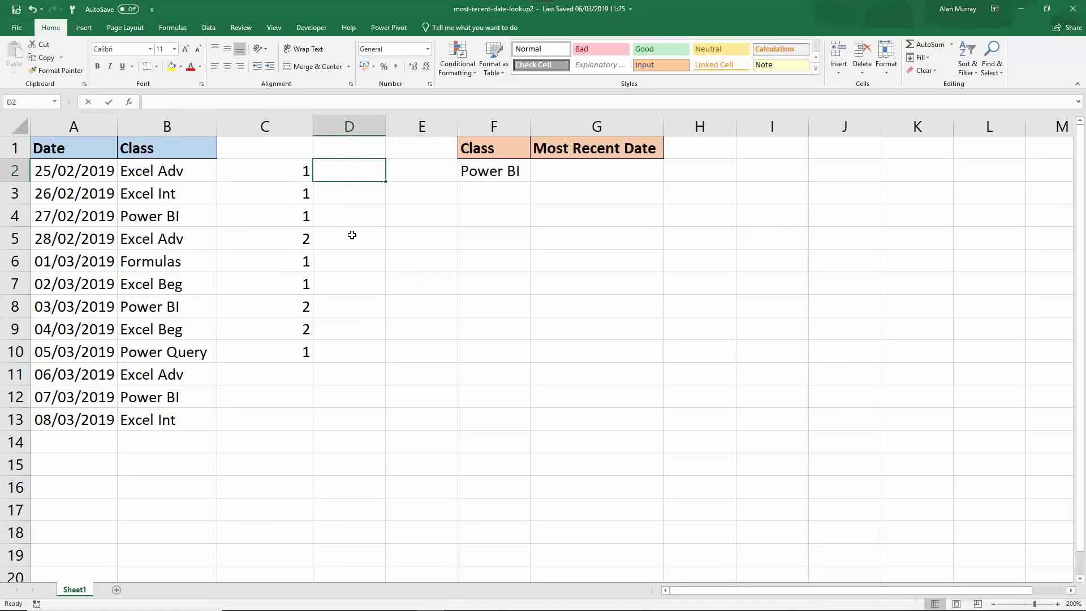
- Enter =B2&C2 in D2 to join the class with its count
text(=)
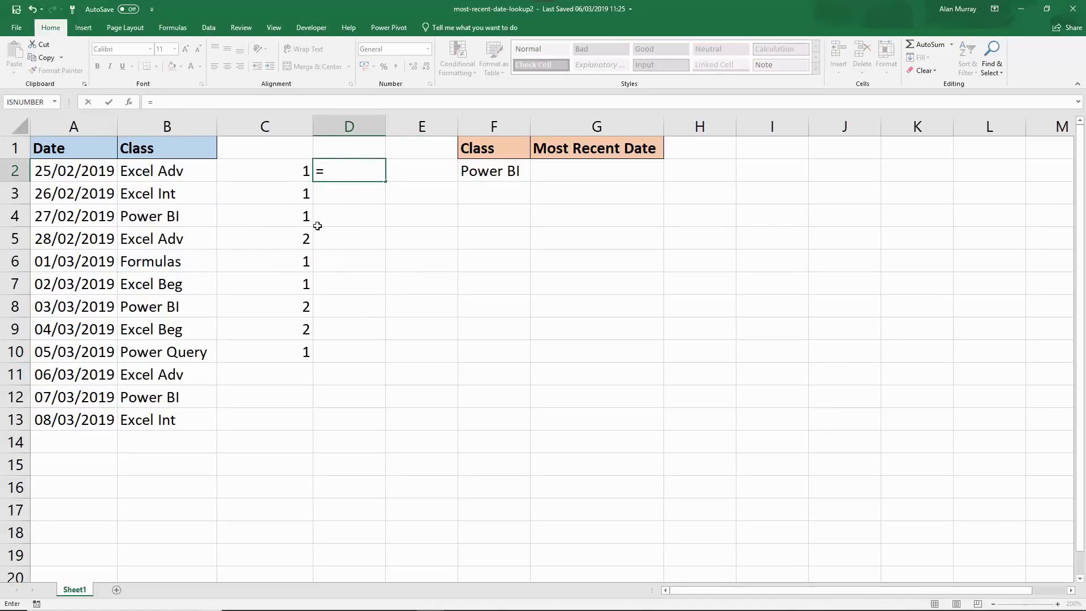
click(199, 172)
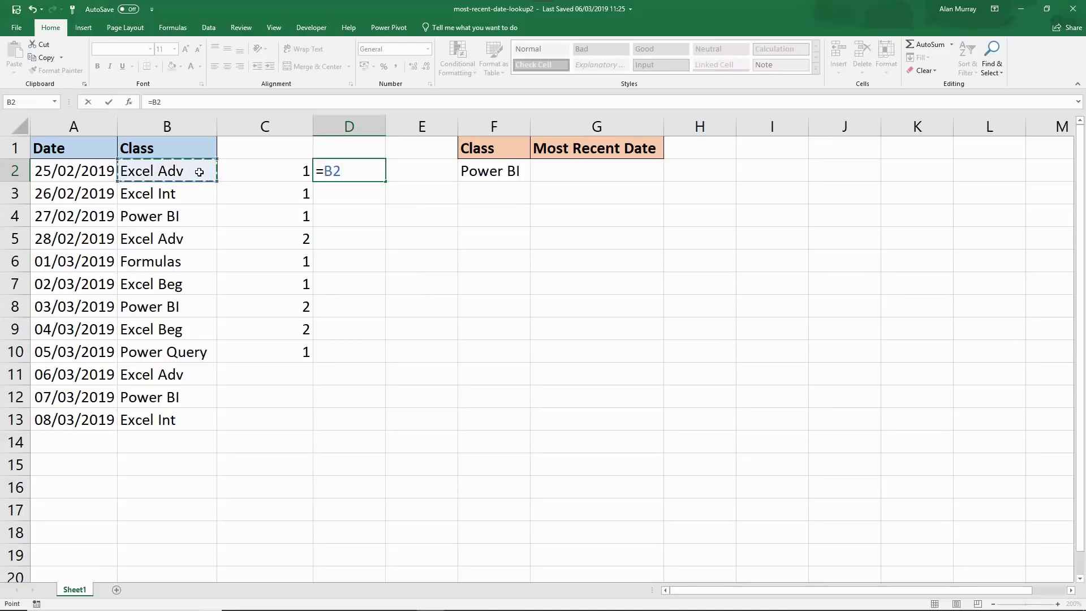
text(&)
click(250, 167)
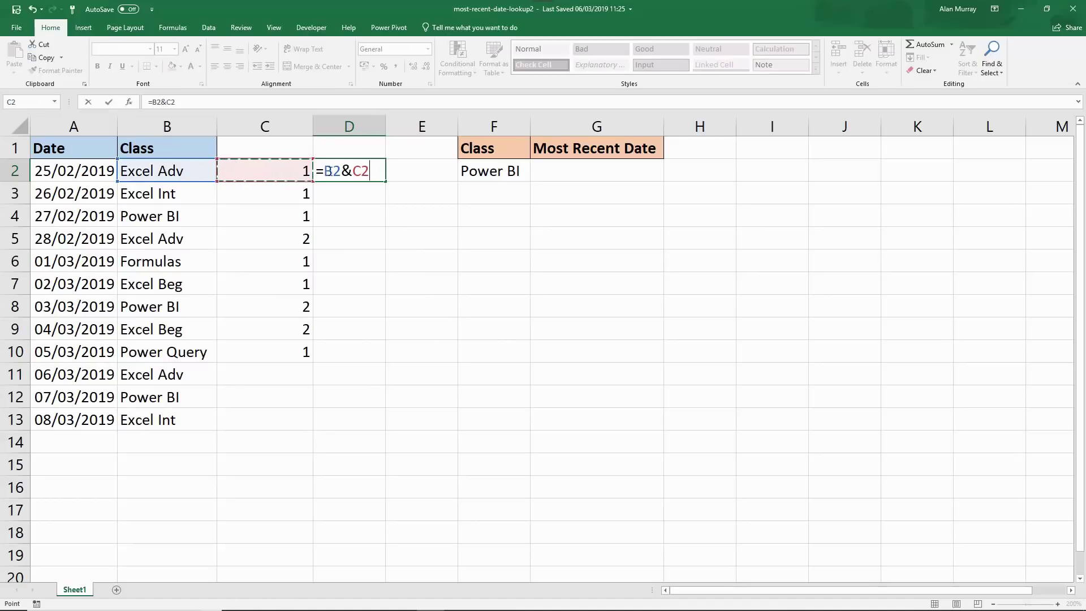
key(Return)
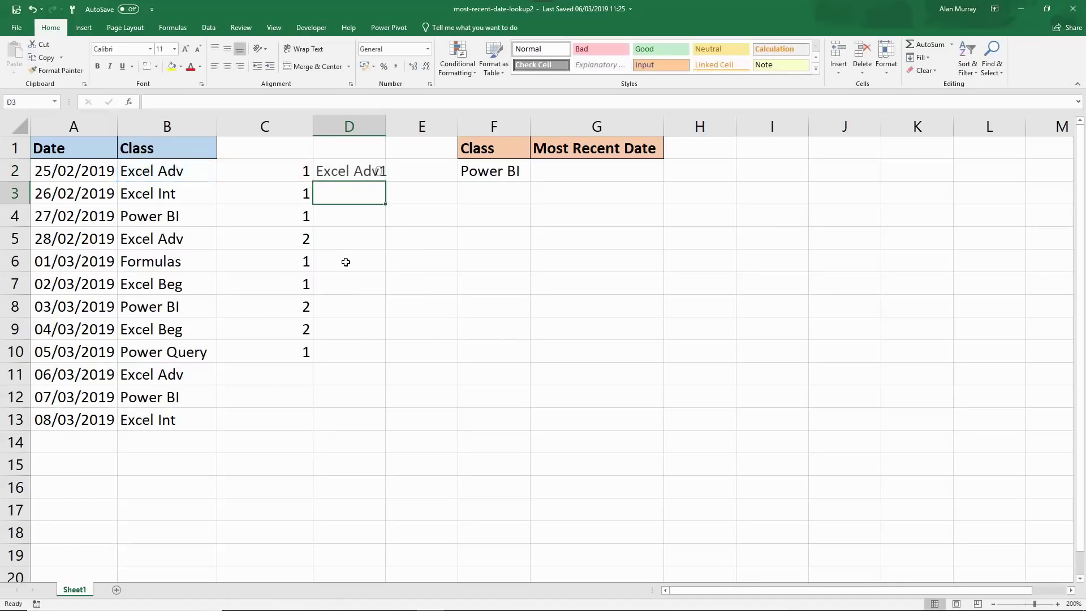
- Fill the D2 key formula down to D13 and AutoFit column D's width
click(362, 172)
drag(385, 181, 394, 429)
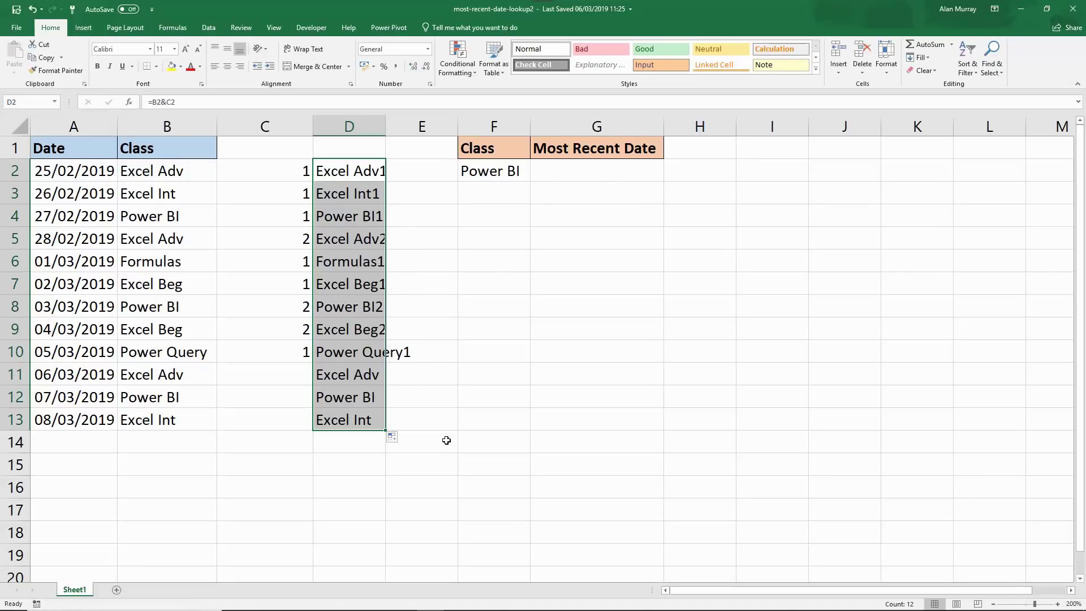
key(alt+h)
key(o)
key(i)
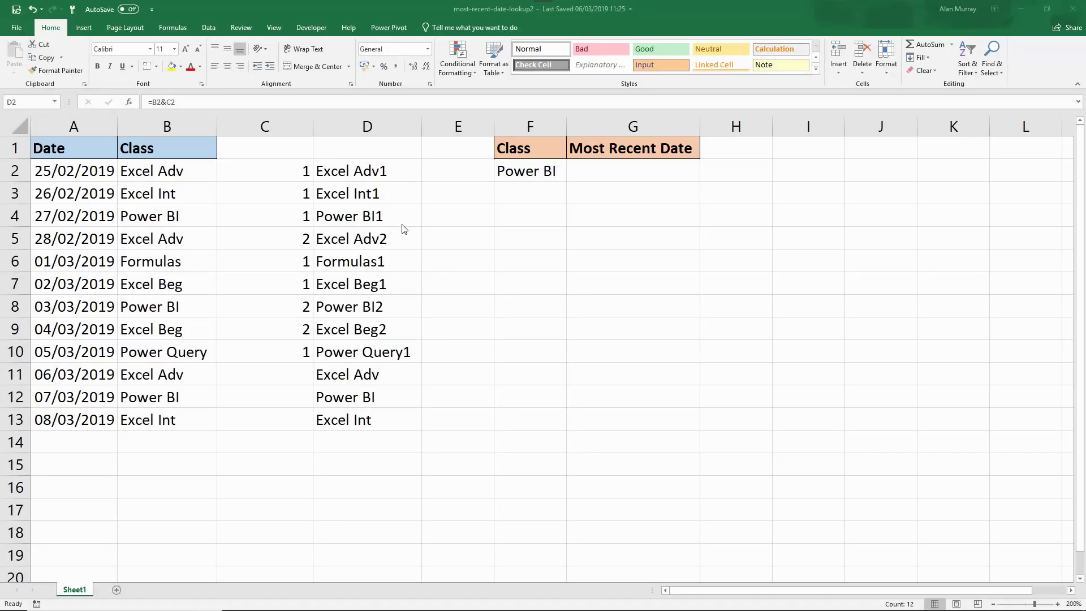
click(374, 143)
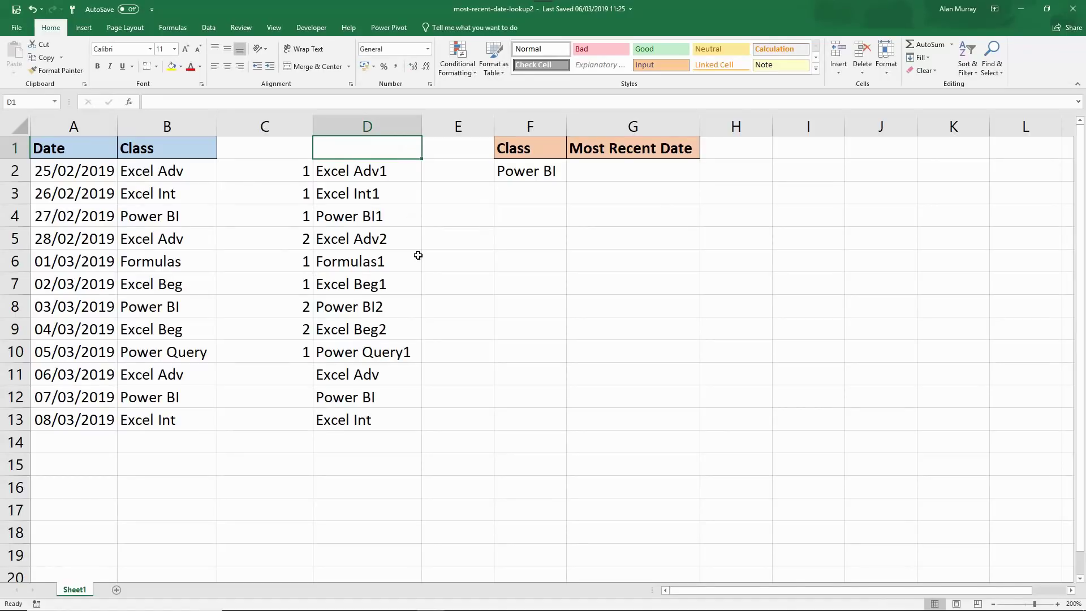
click(557, 175)
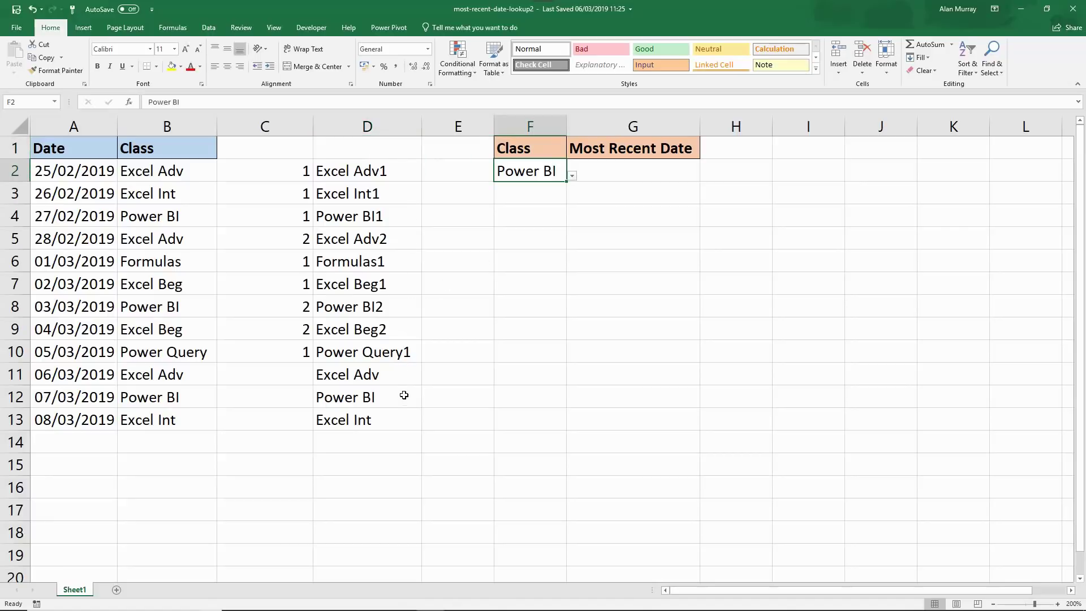
click(371, 305)
drag(371, 306, 99, 306)
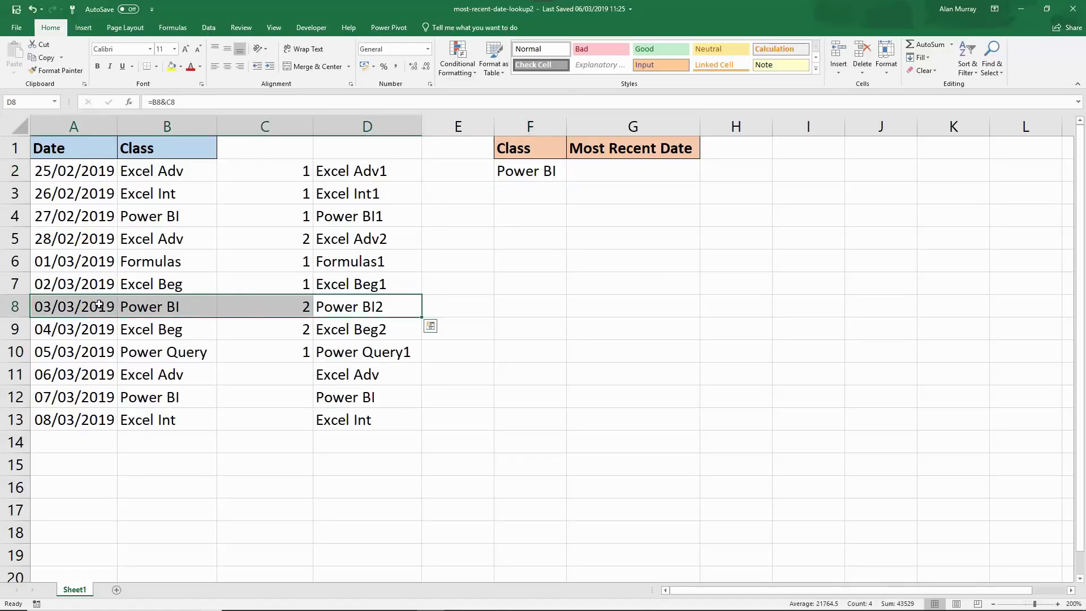
click(537, 169)
- In D1, type =COUNTIFS(B2:B13,F2,A2:A13 using the class range, the chosen class, and the dates
click(340, 156)
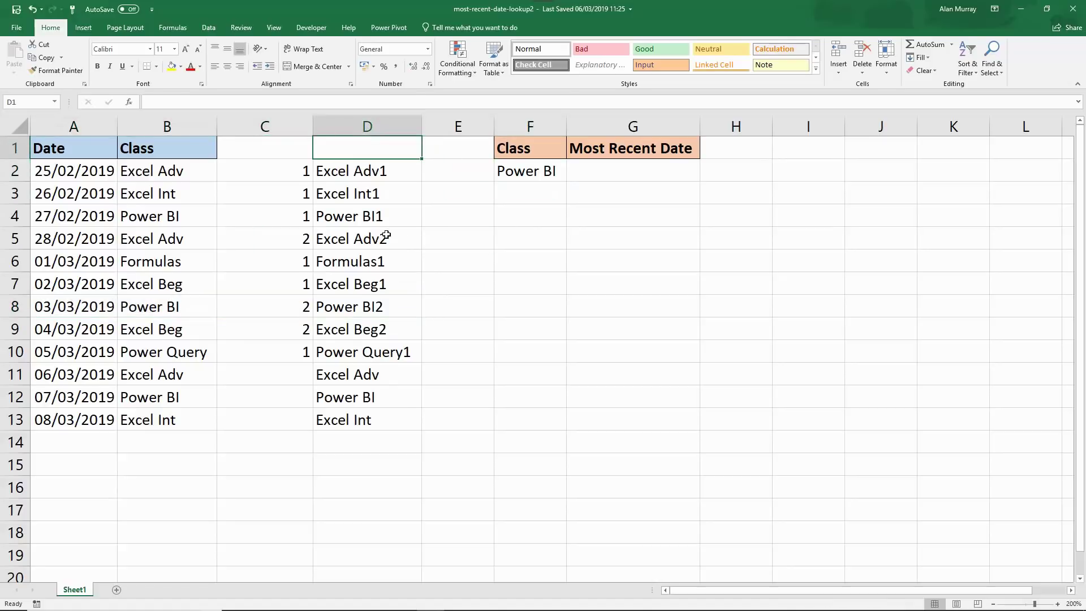
text(=co)
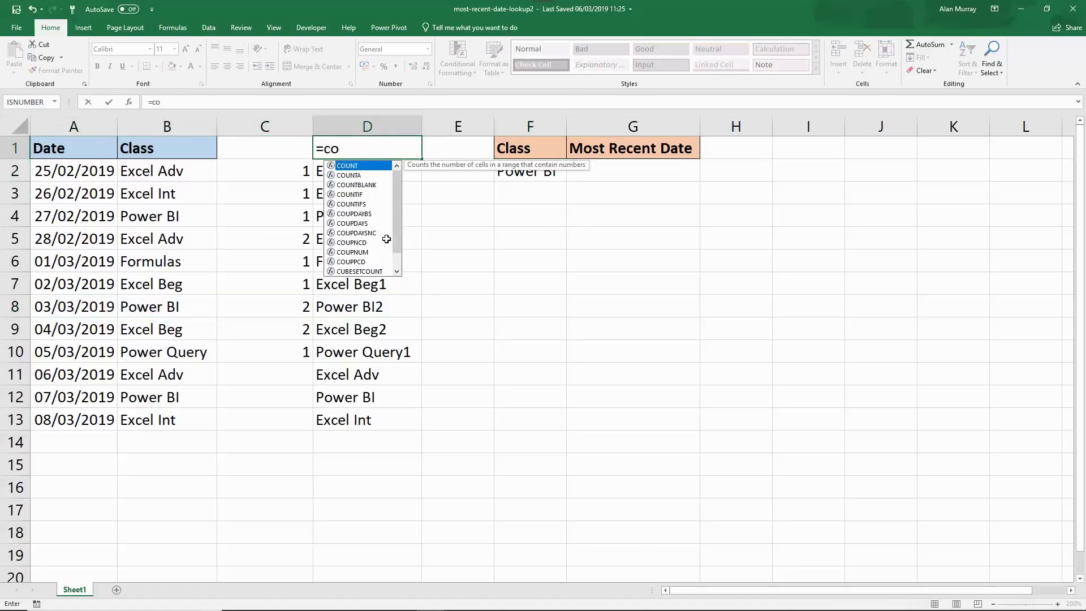
text(untifs)
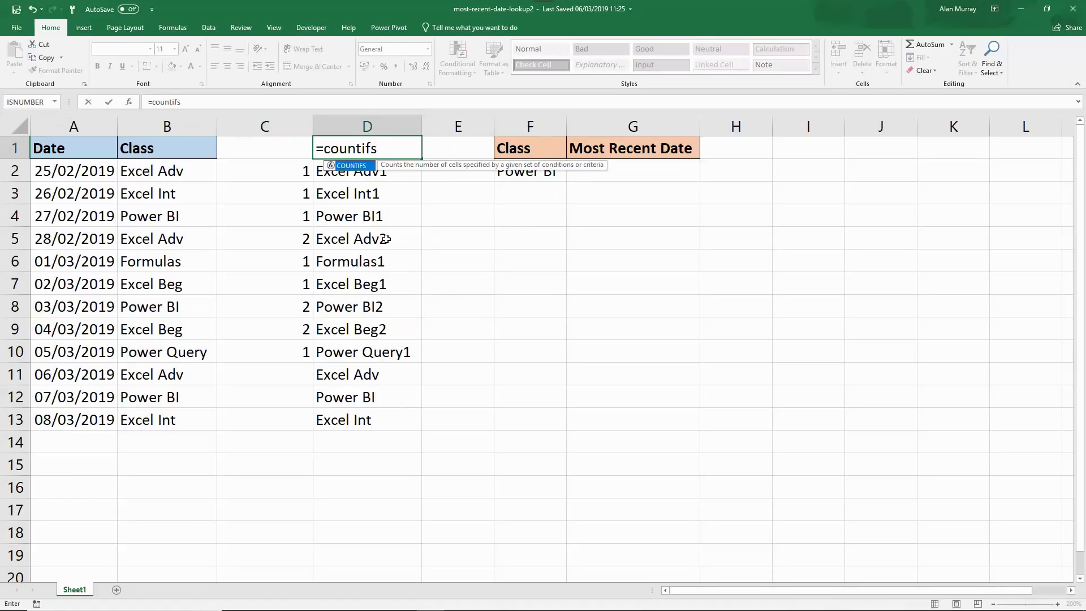
text(()
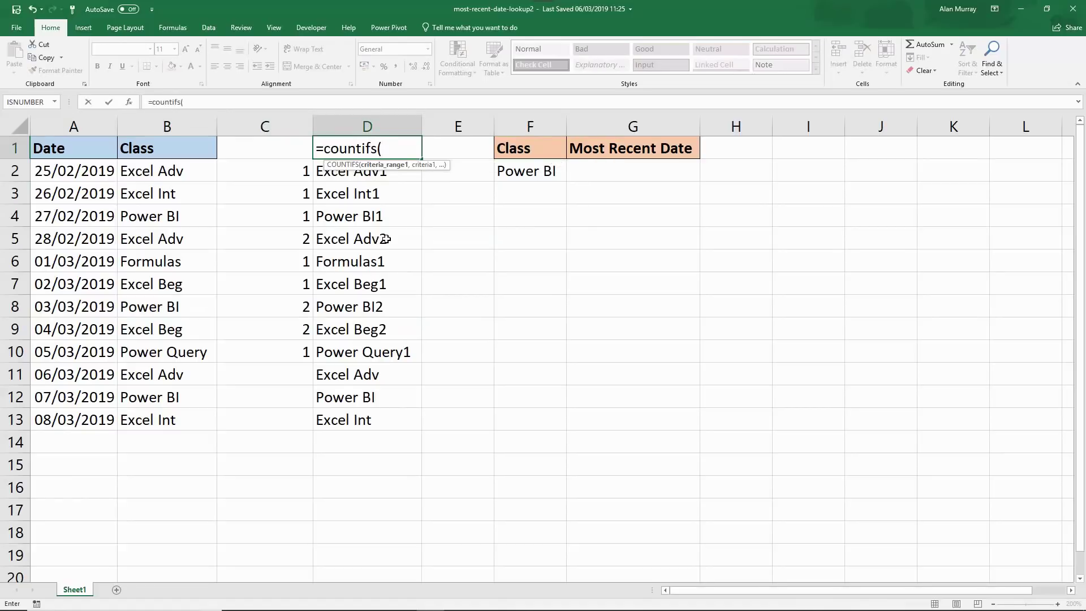
click(190, 168)
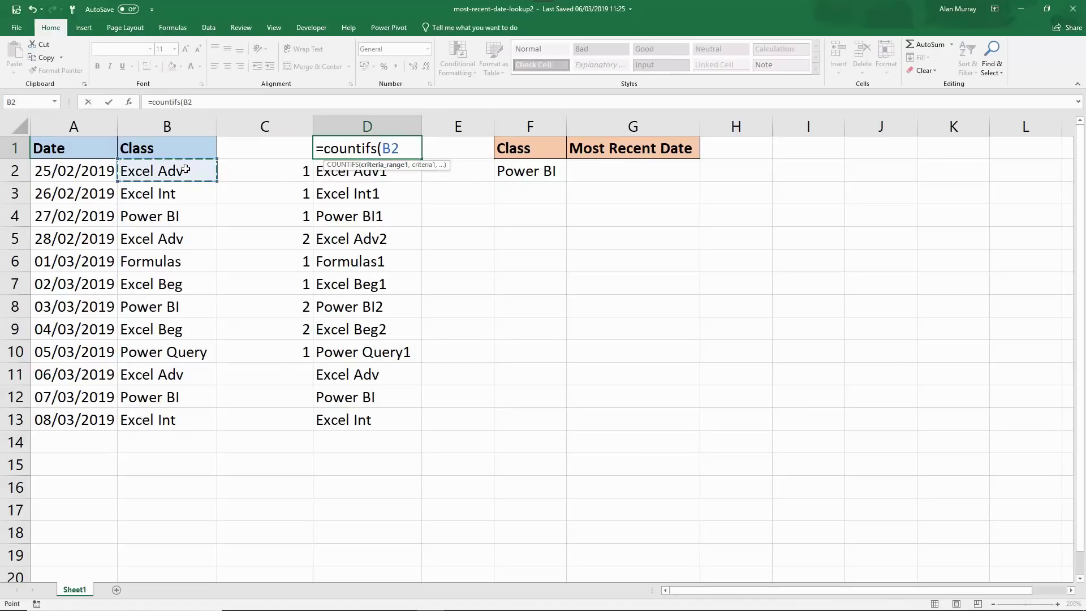
drag(185, 169, 171, 418)
text(,)
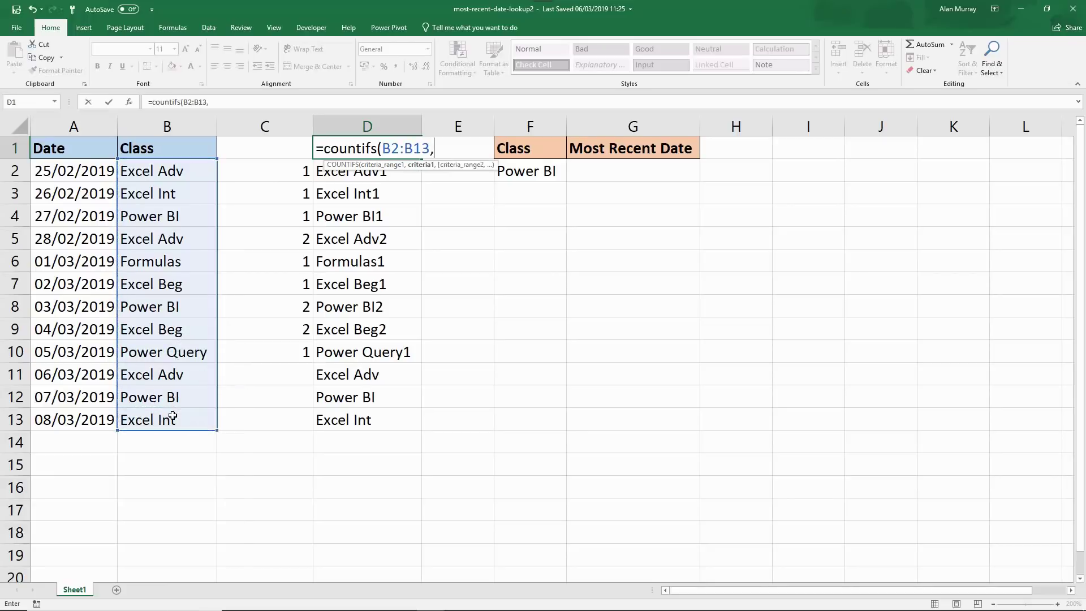
click(536, 175)
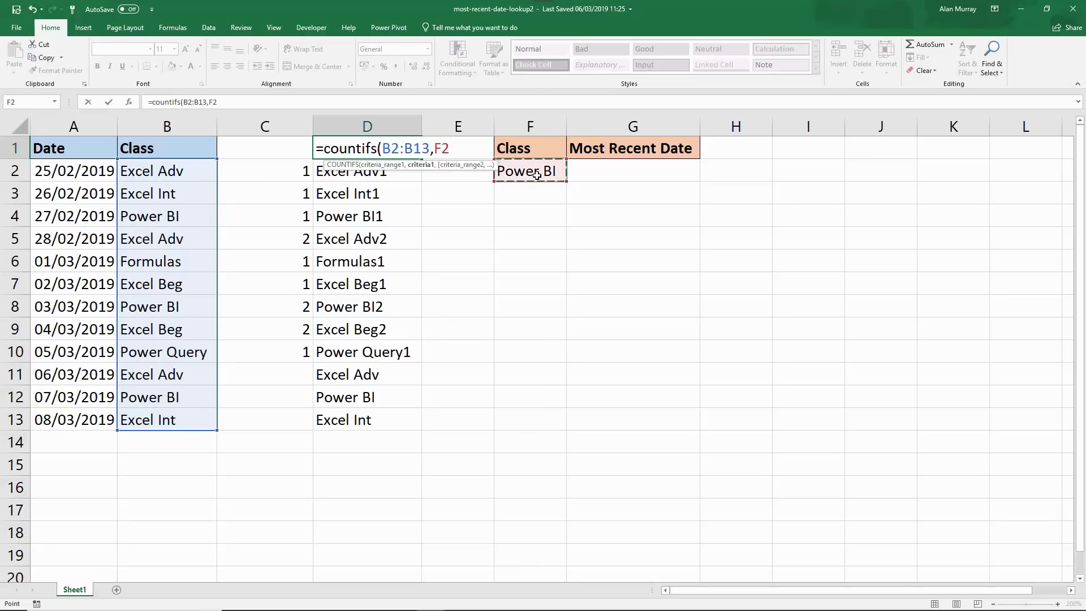
text(,)
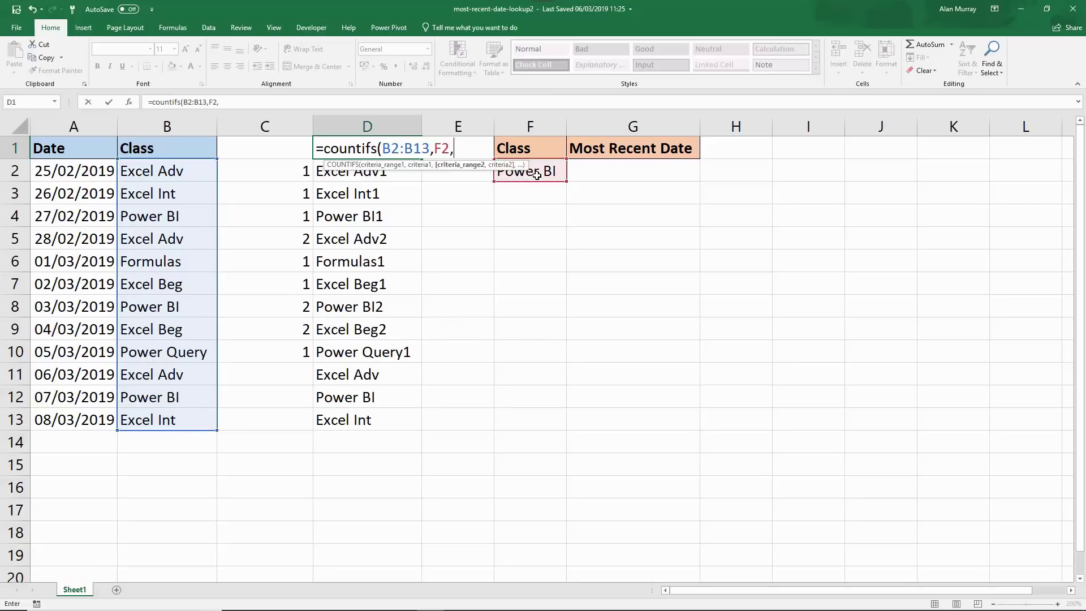
drag(88, 176, 93, 413)
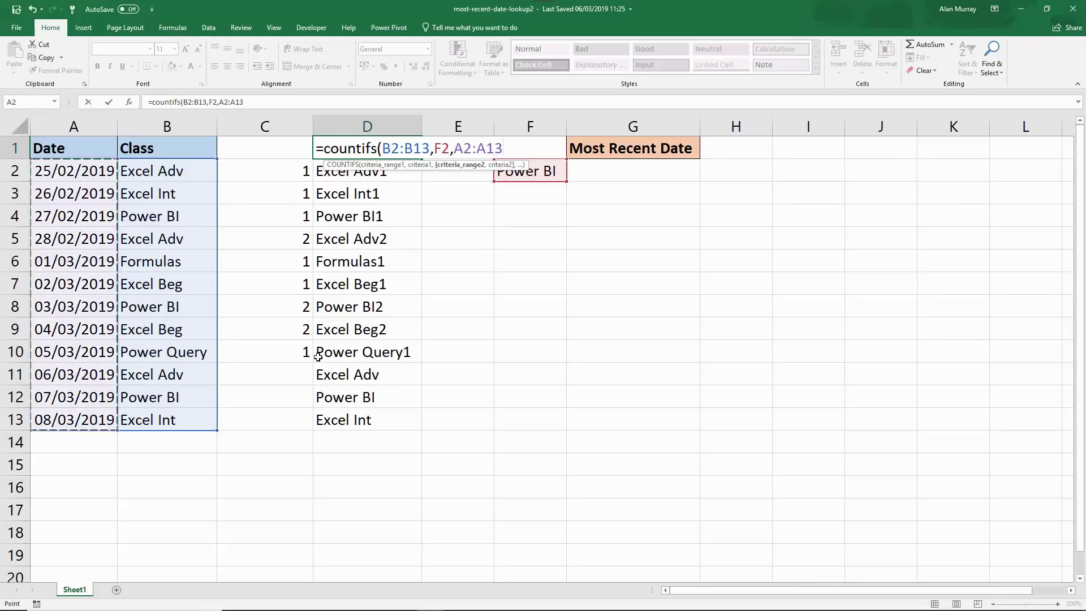
- Add the ,"<"&TODAY() date criterion to D1 and close the COUNTIFS parenthesis
text(,)
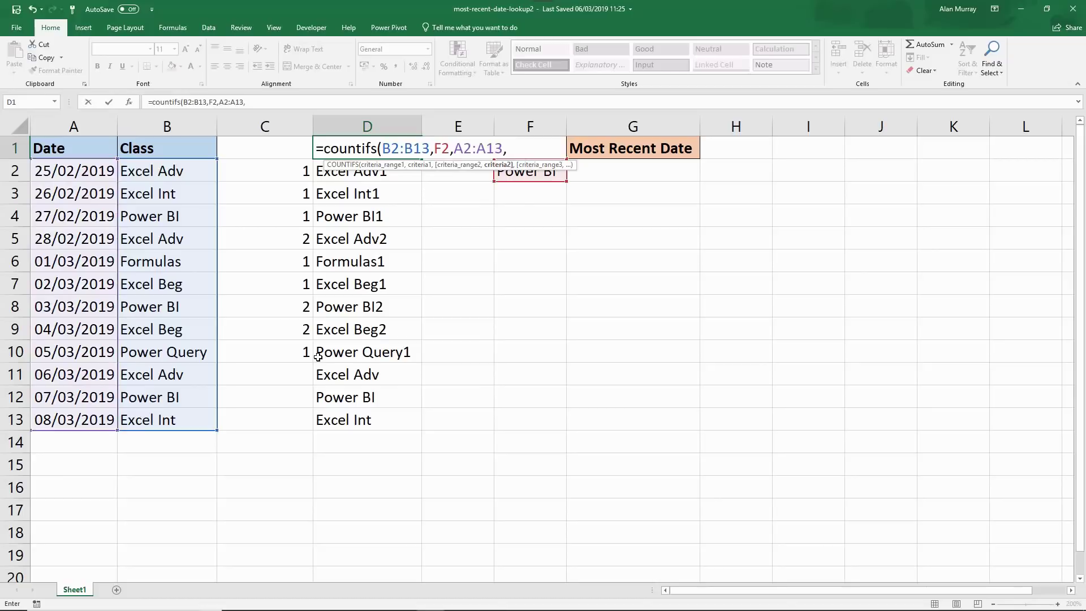
text("<"&today)
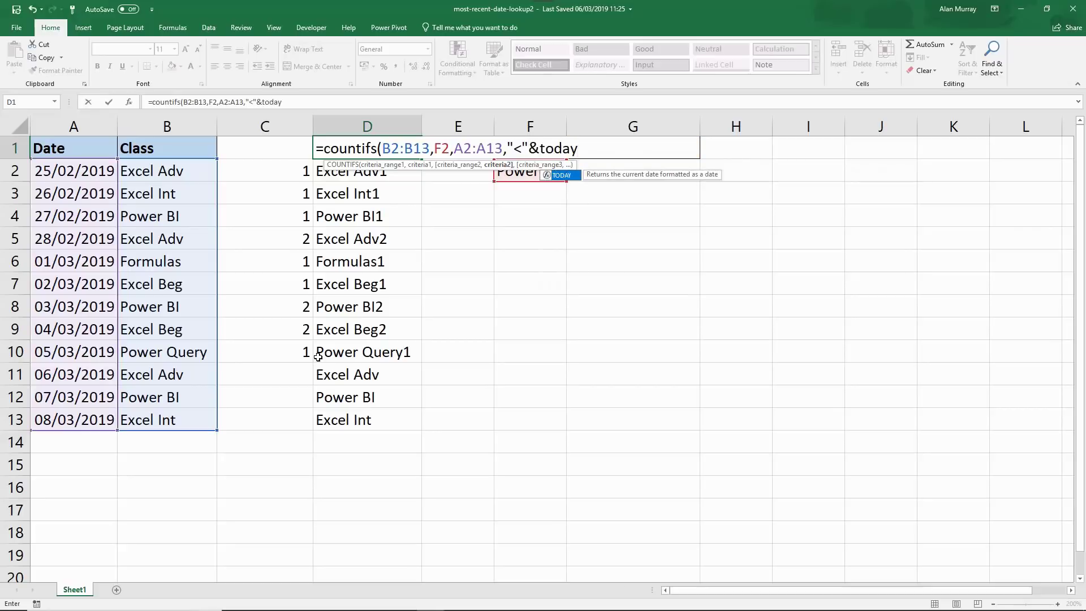
text(())
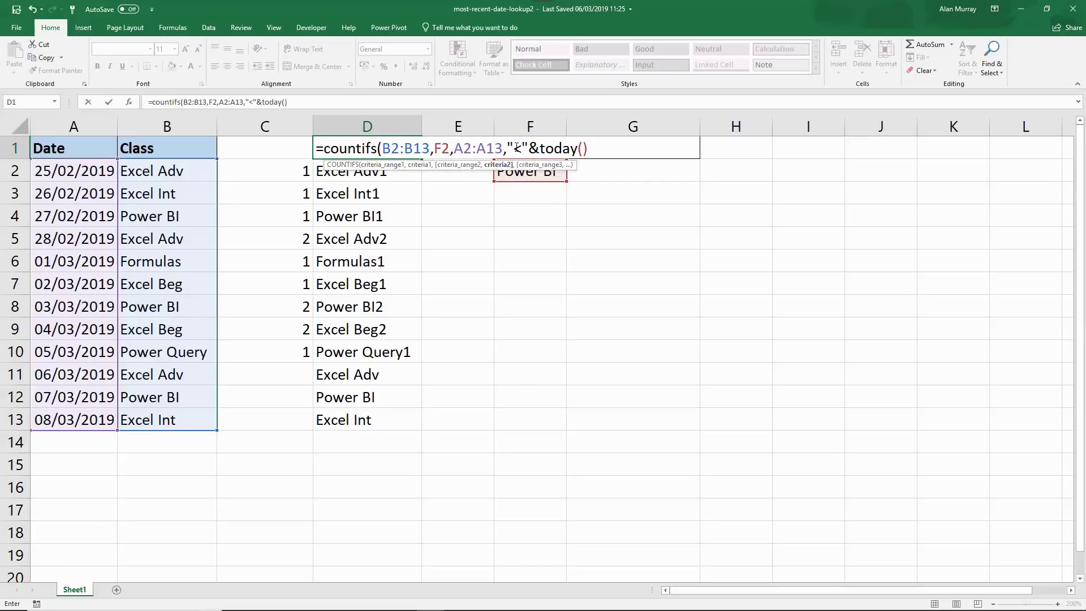
drag(518, 148, 522, 148)
drag(528, 148, 539, 148)
click(584, 149)
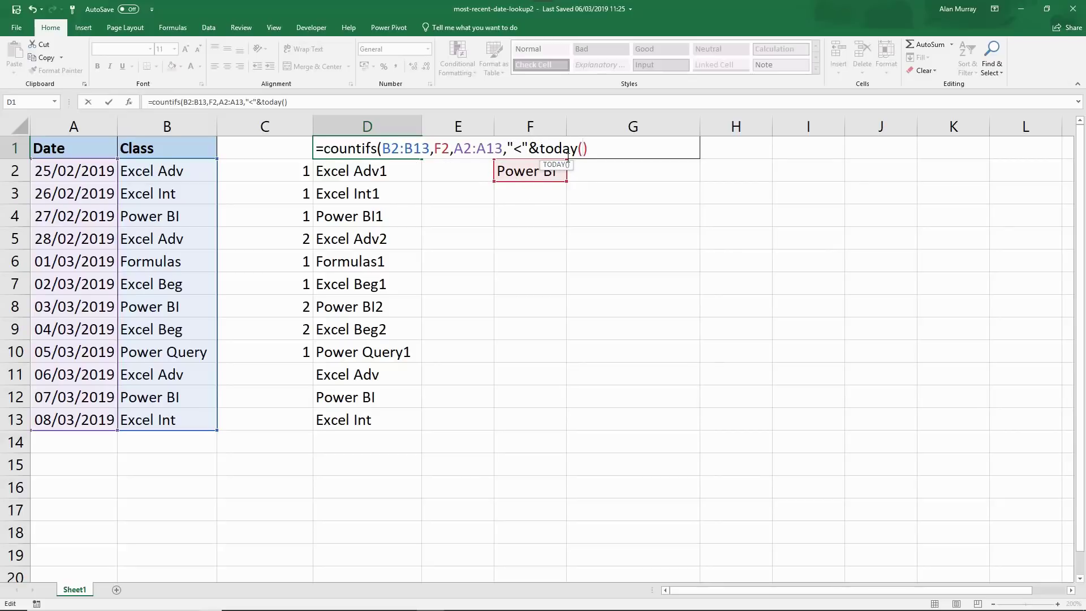
click(602, 158)
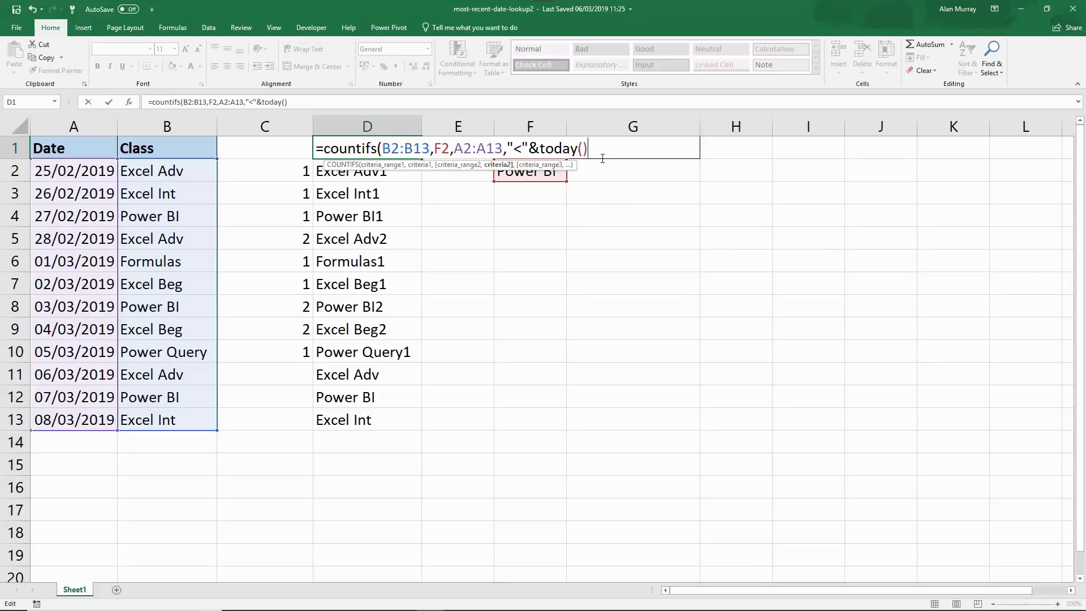
text())
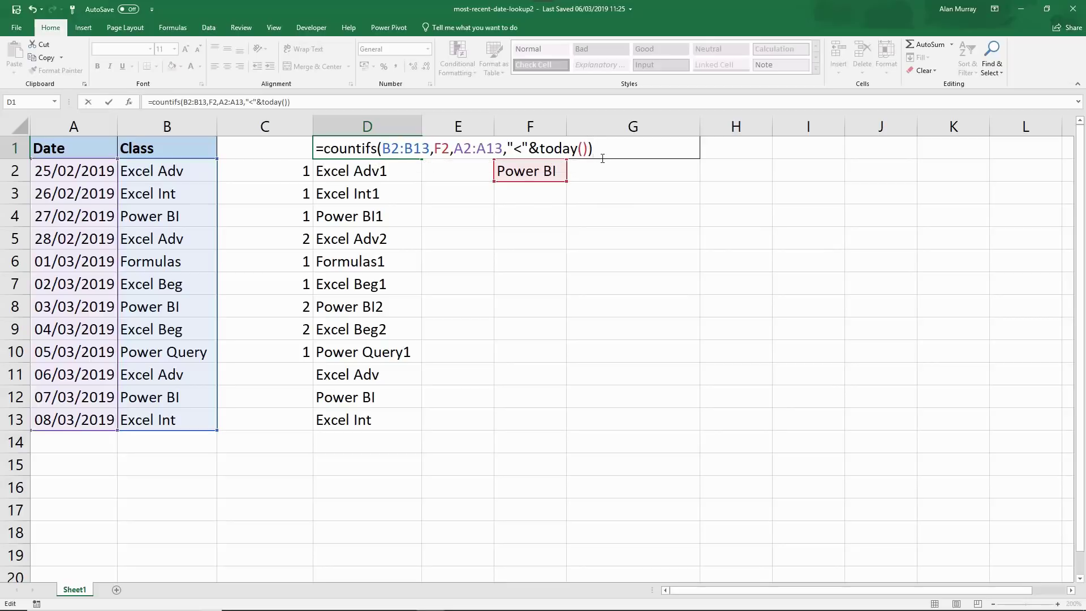
- Commit the D1 count, then begin G2 with =INDEX(A2:A13,MATCH(
key(Return)
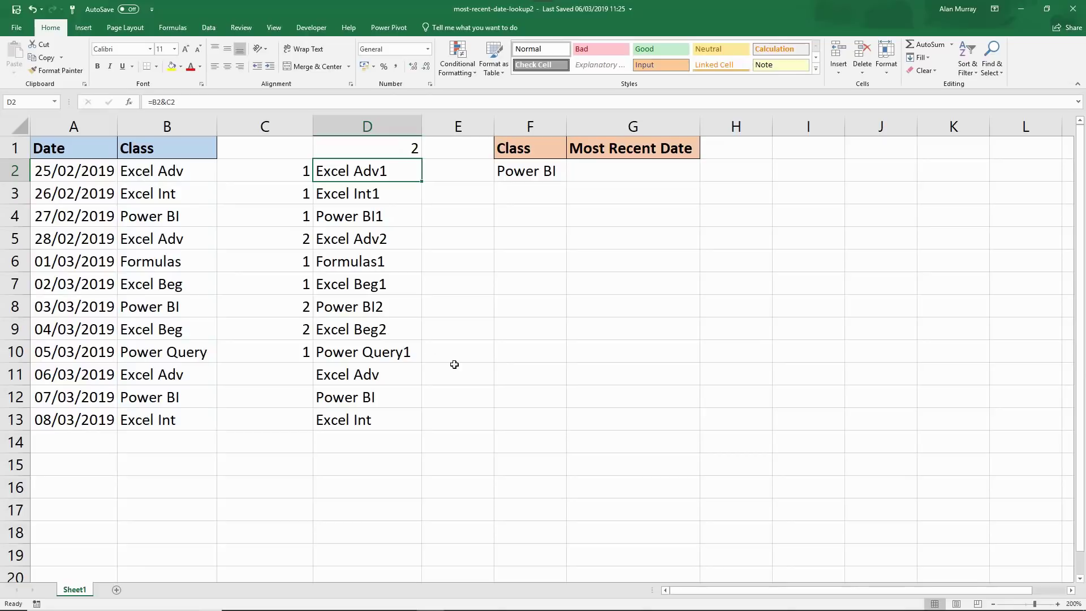
click(641, 171)
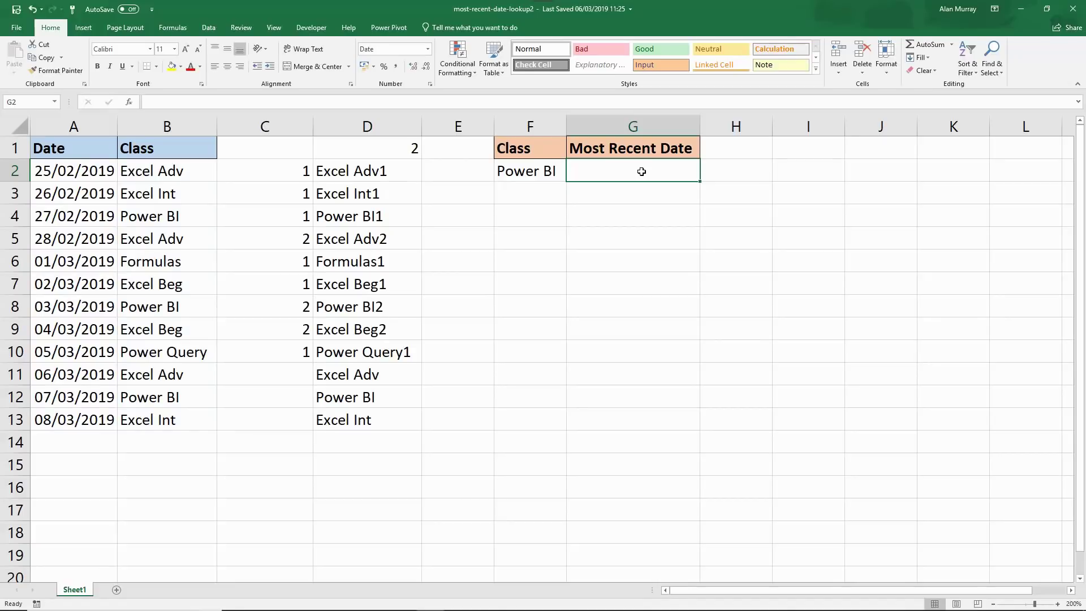
text(=index)
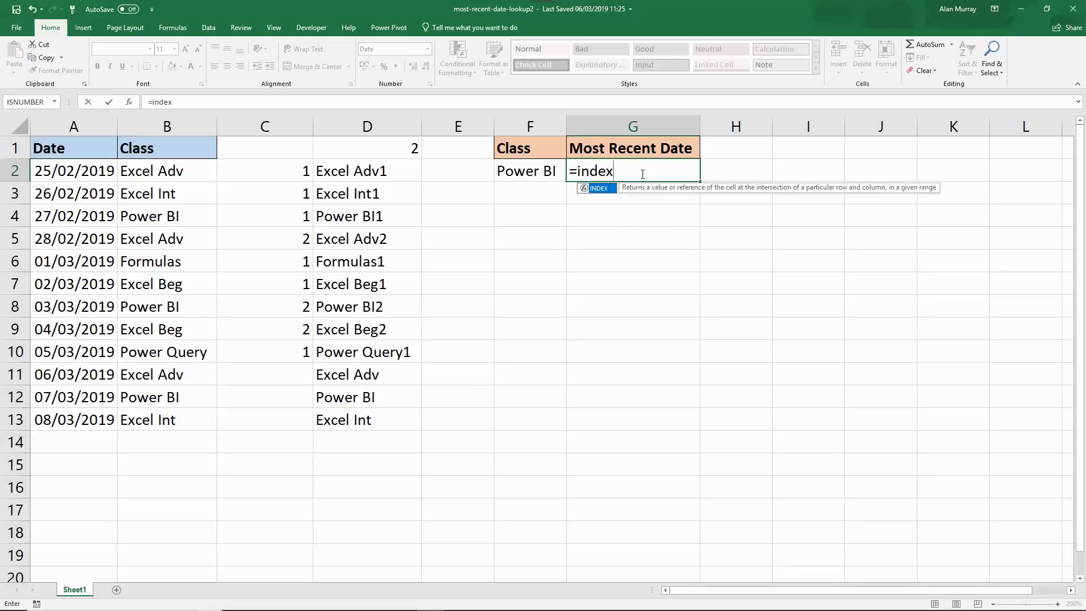
text(()
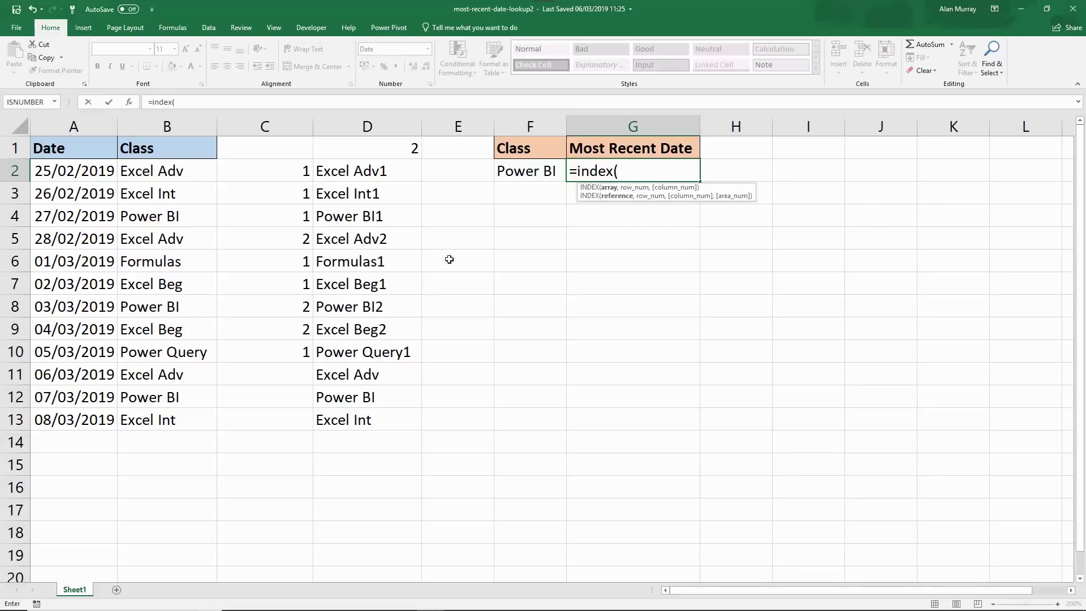
drag(85, 175, 62, 406)
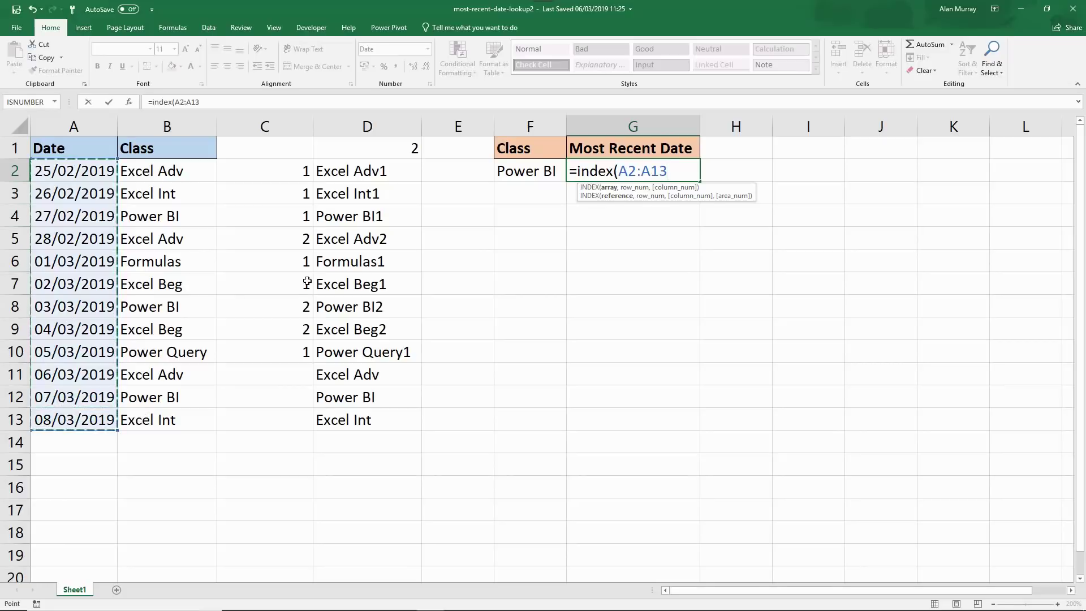
text(,)
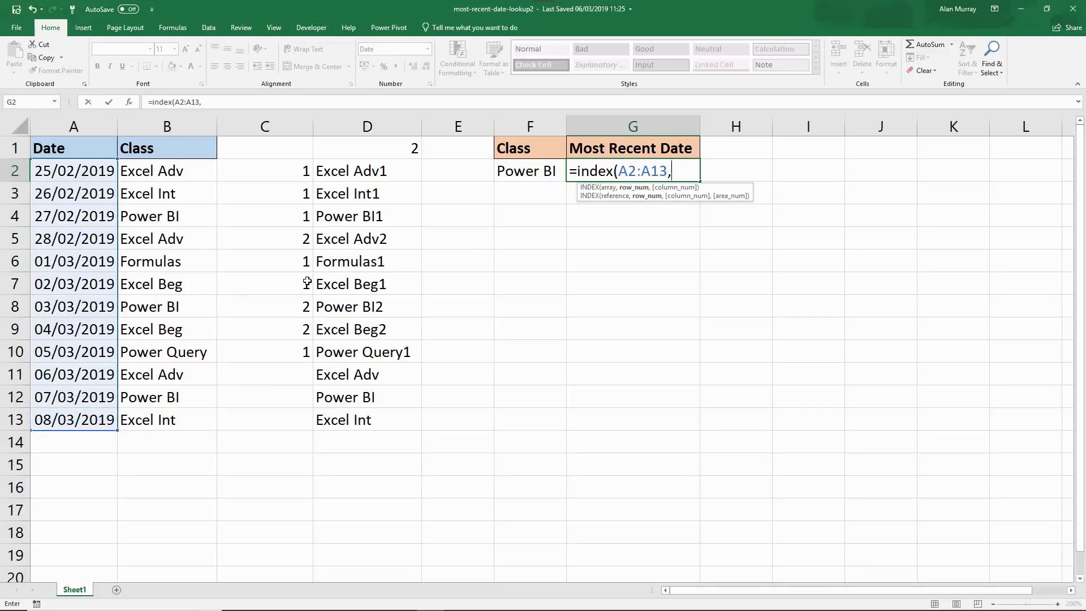
text(match()
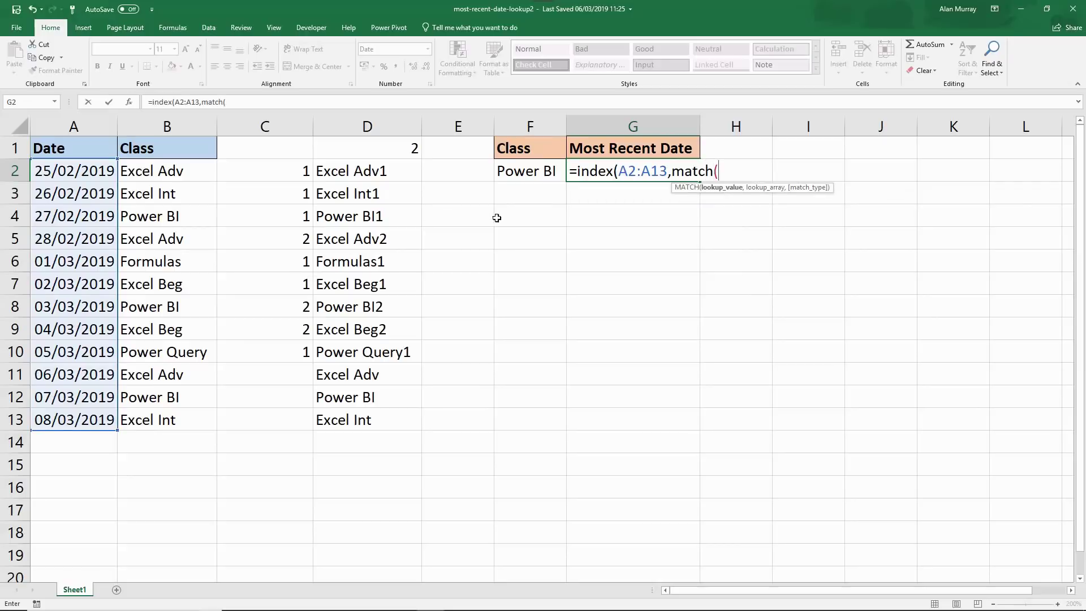
- Complete the lookup as MATCH(F2&D1,D2:D13,0), returning 03/03/2019 for Power BI
click(540, 172)
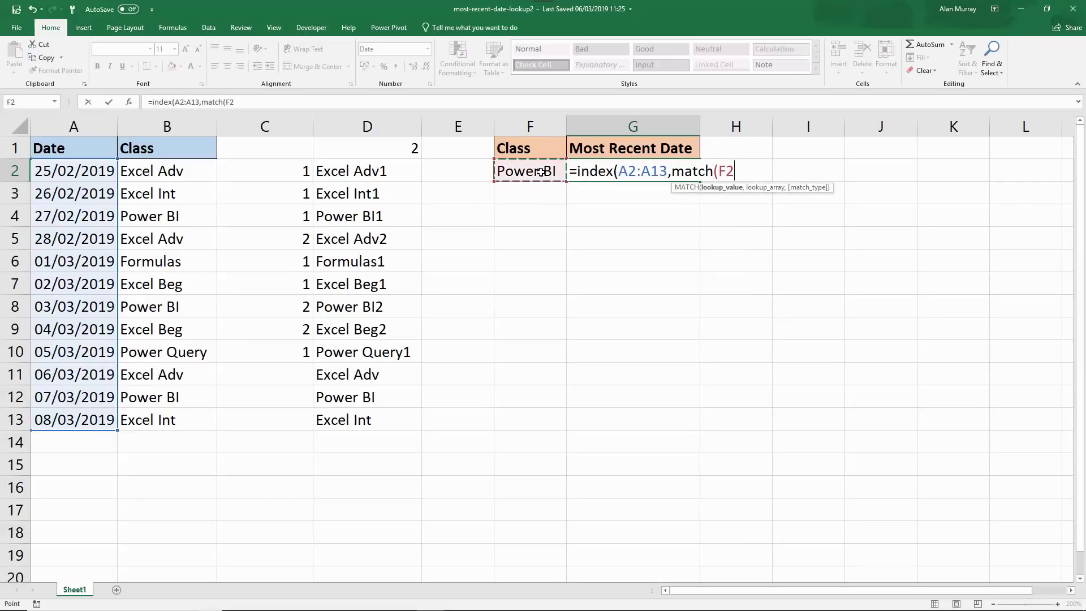
text(&)
click(408, 152)
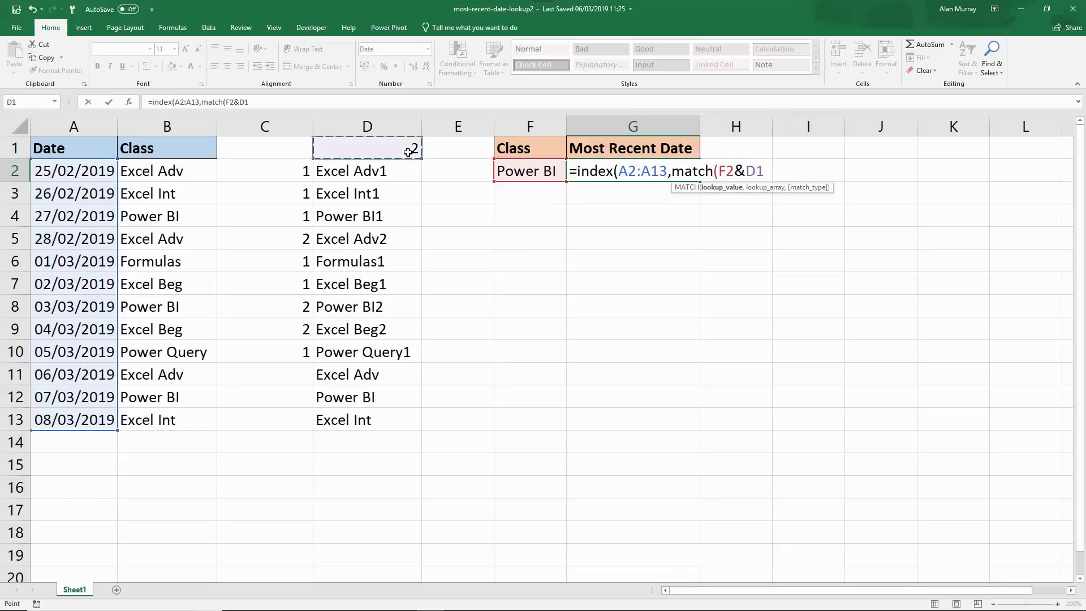
text(,)
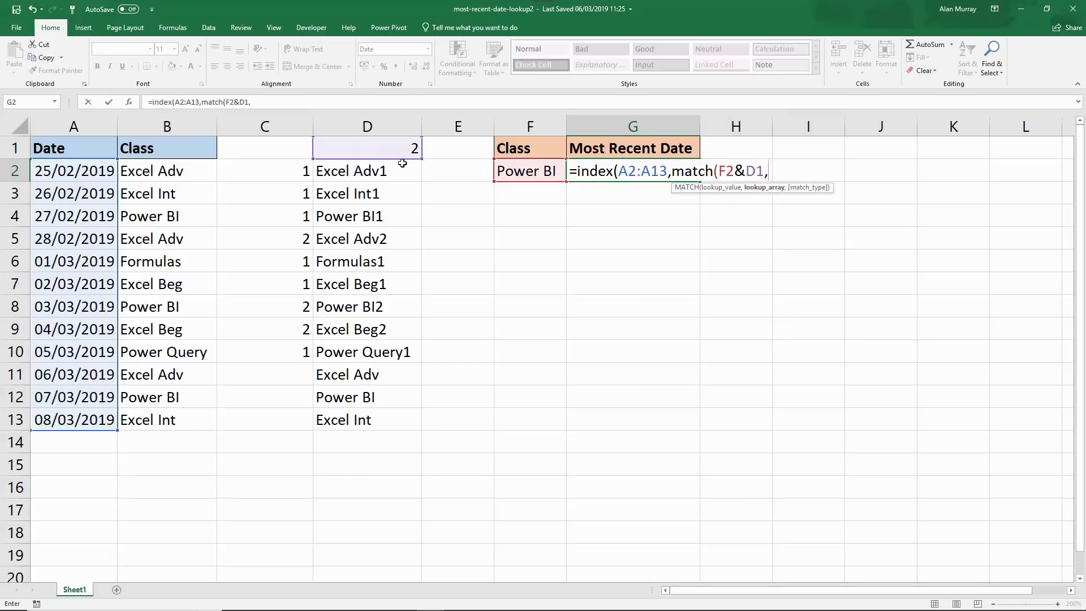
drag(402, 170, 385, 414)
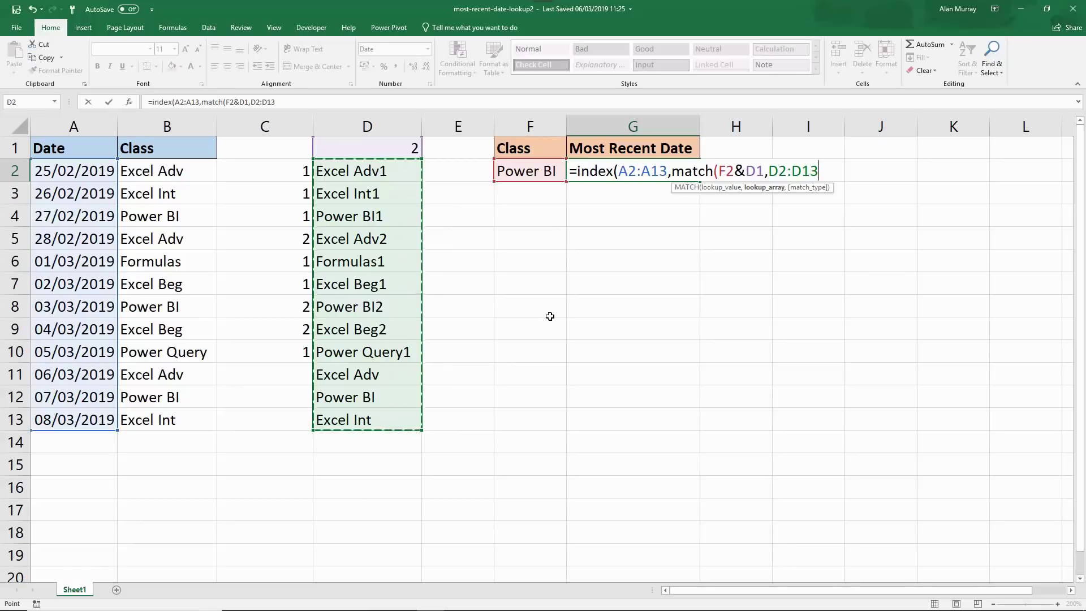
text(,0)
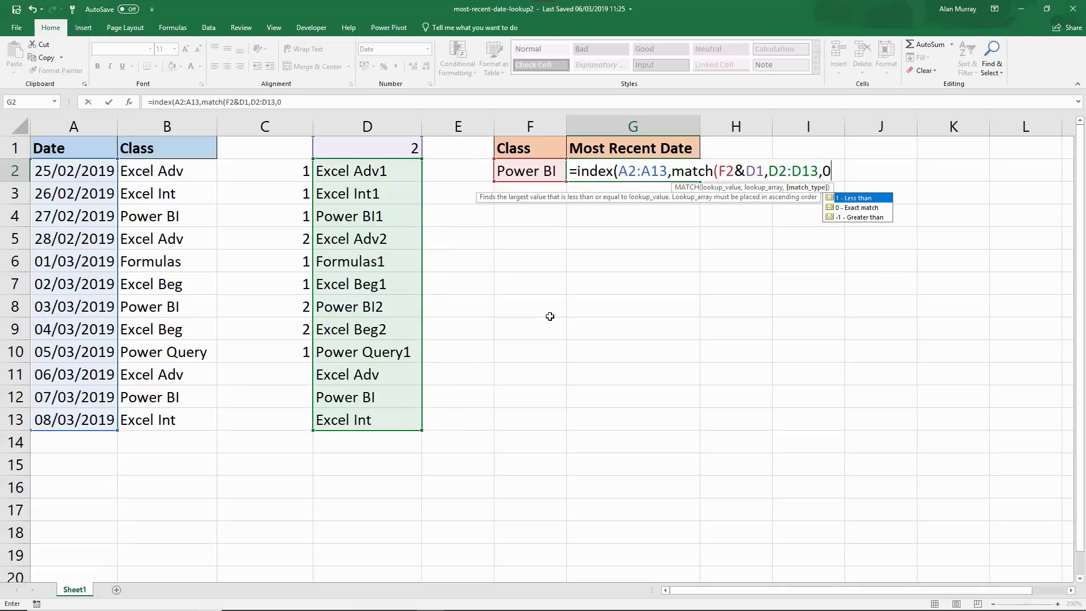
text())
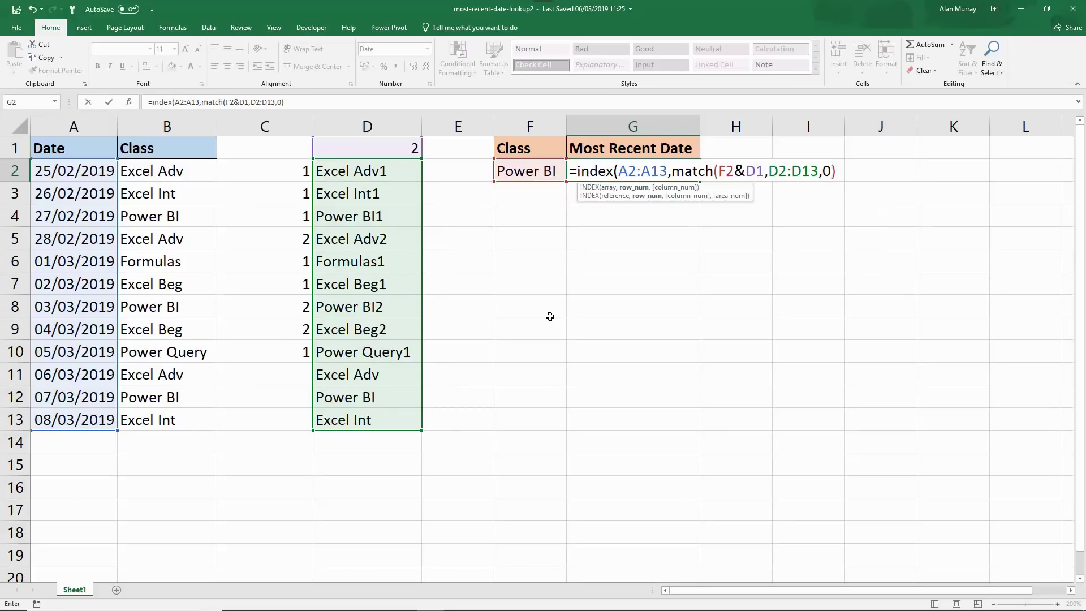
text())
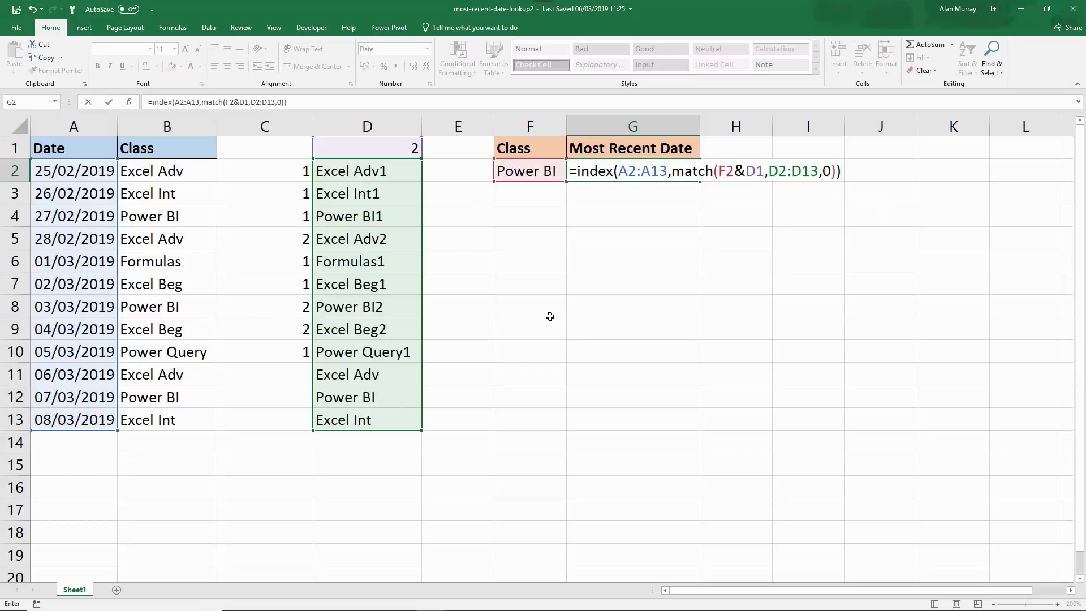
key(Return)
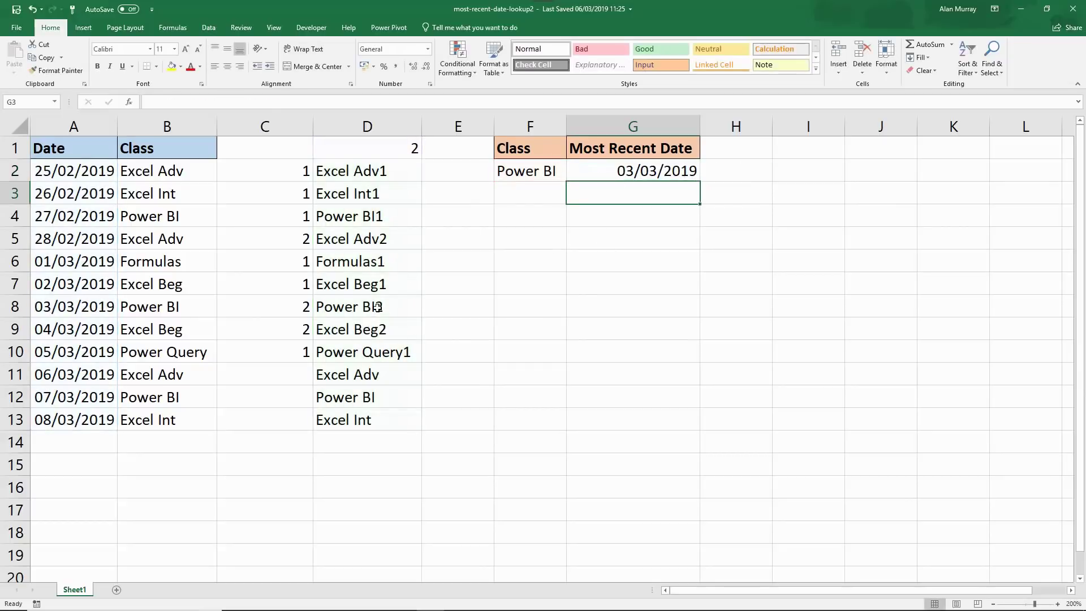
- Switch F2 to Excel Int and check the result against its 26/02/2019 row
drag(378, 310, 102, 312)
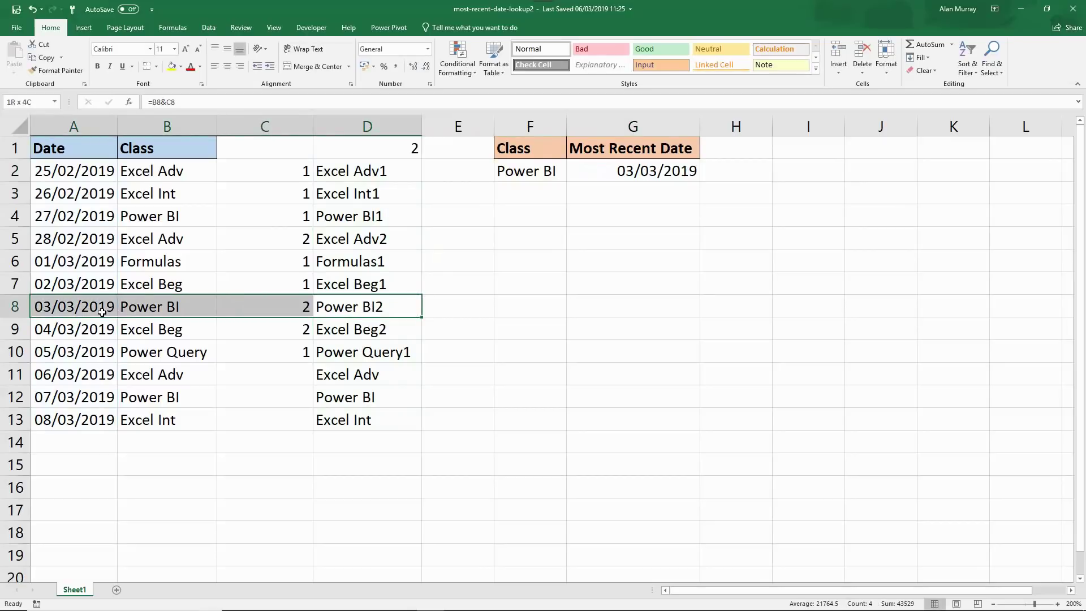
click(529, 266)
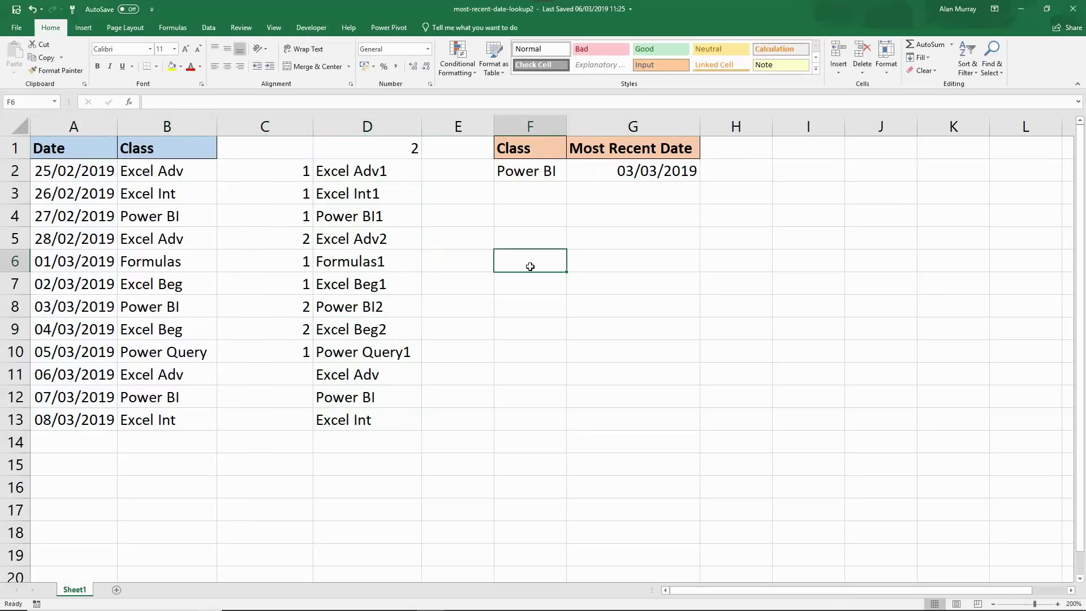
click(543, 170)
click(572, 175)
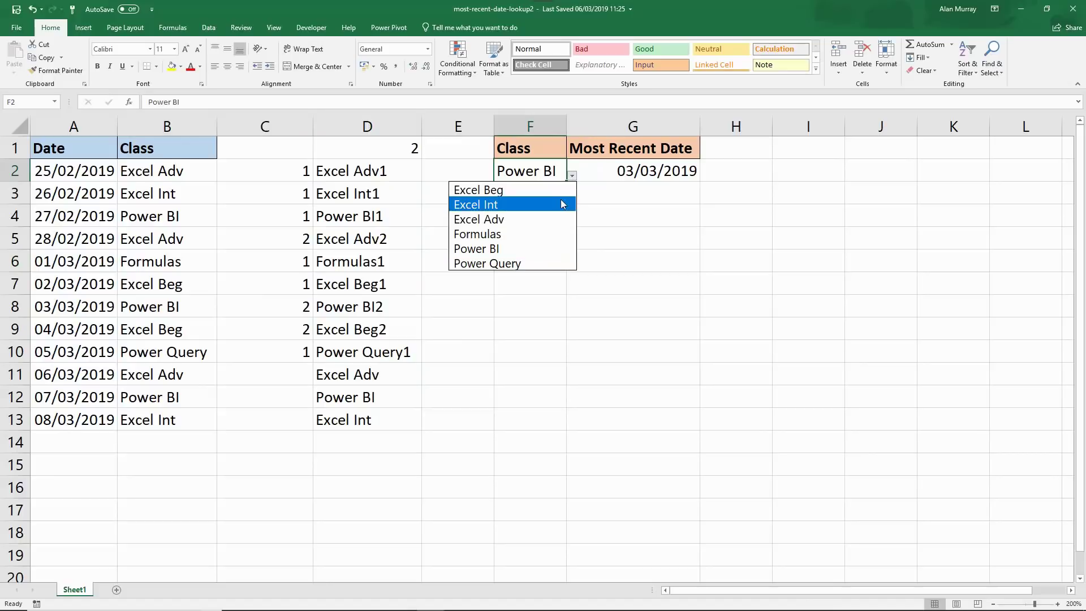
click(562, 205)
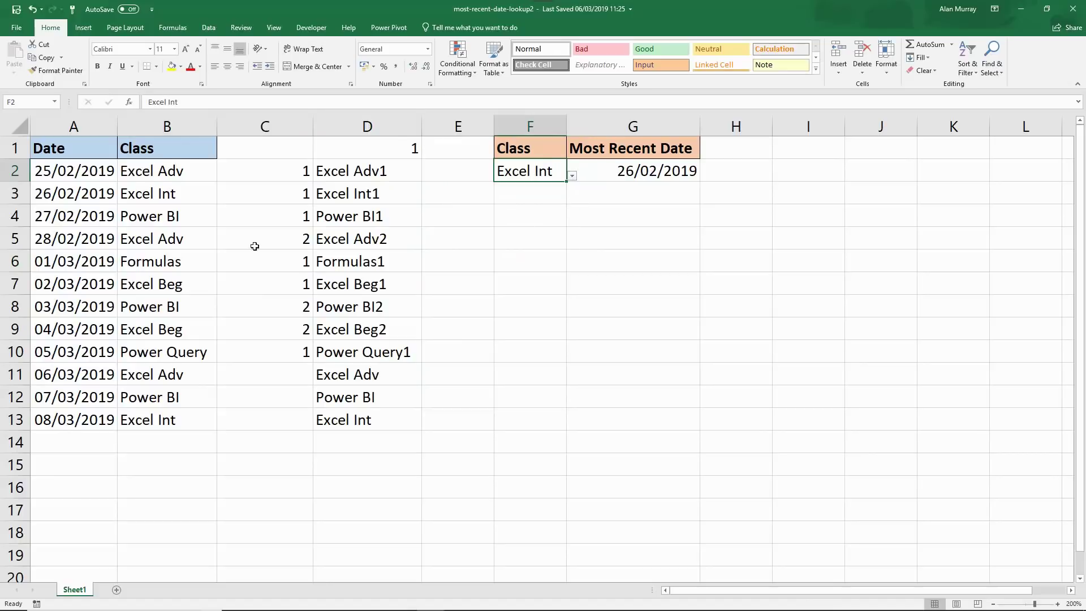
drag(74, 195, 387, 187)
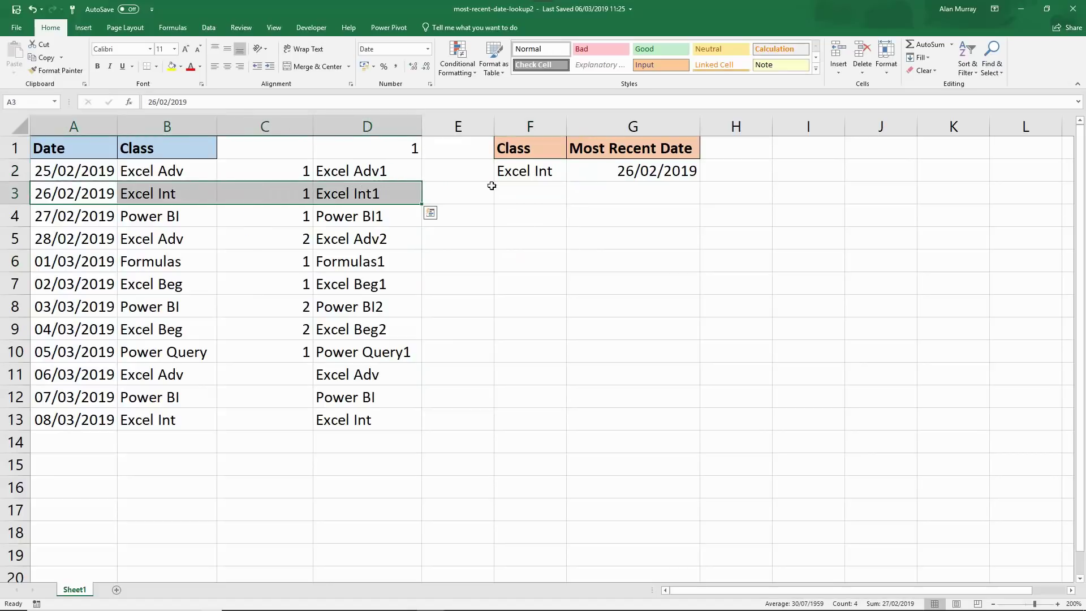
- Switch F2 to Power Query, confirm 05/03/2019, and autofit column F to the name
click(552, 170)
click(572, 175)
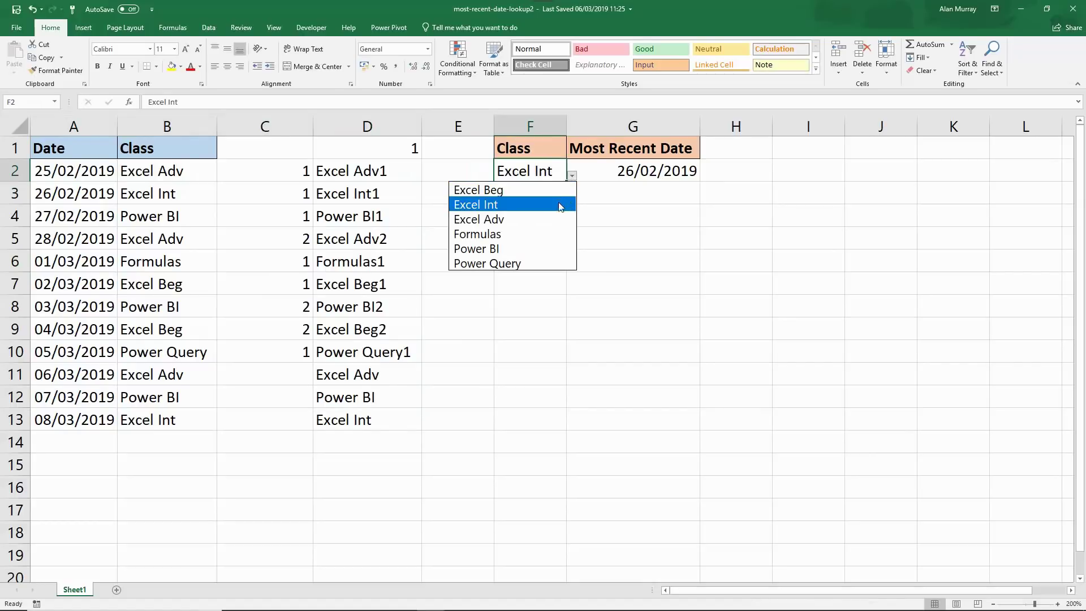
click(509, 264)
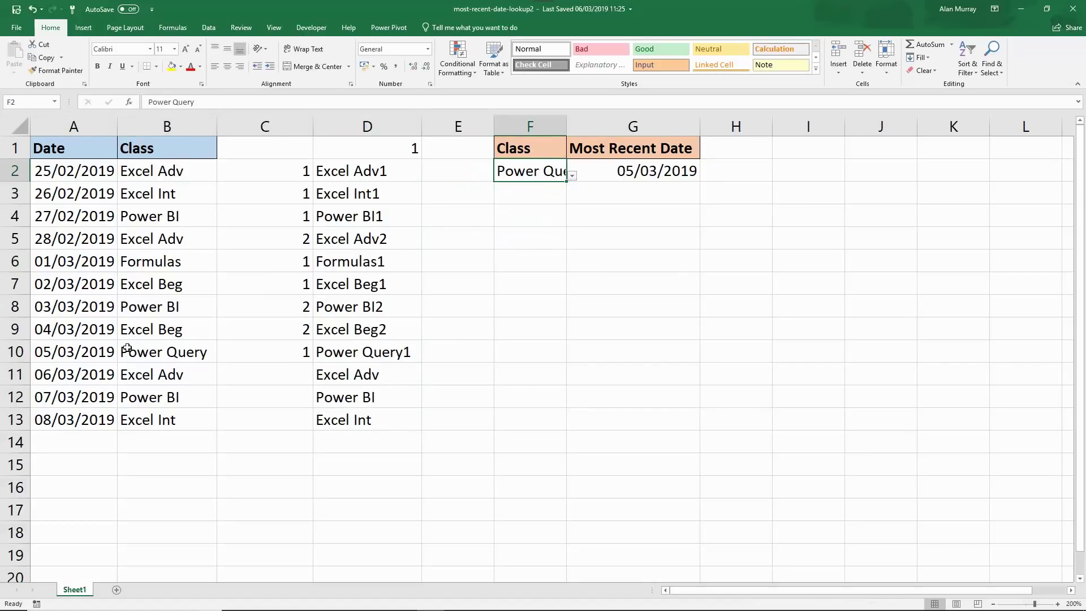
drag(77, 354, 403, 349)
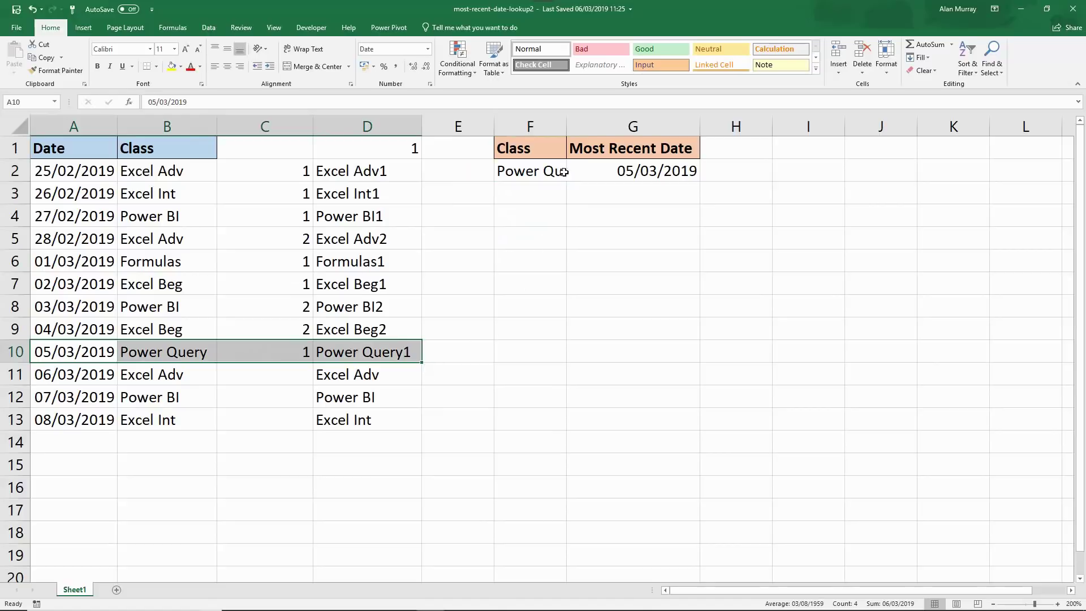
double_click(567, 128)
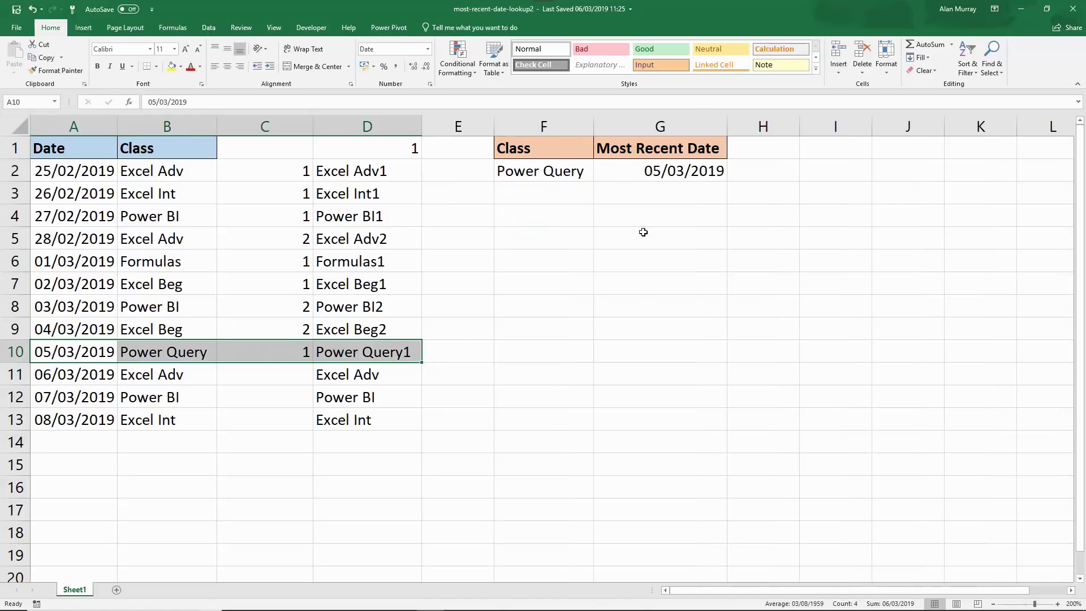
click(643, 235)
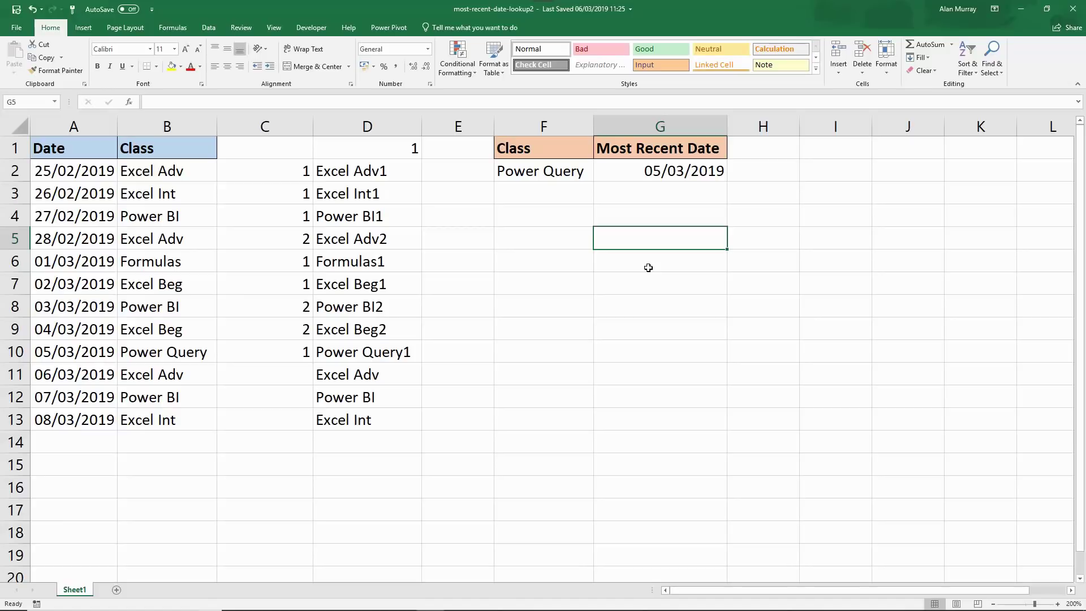
click(575, 174)
click(599, 176)
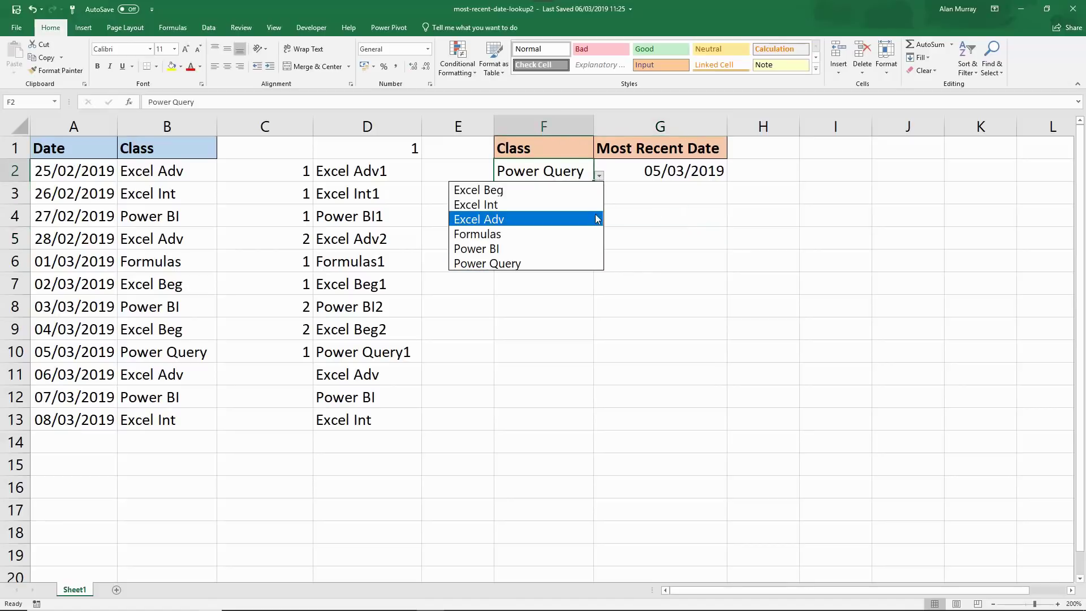
key(Escape)
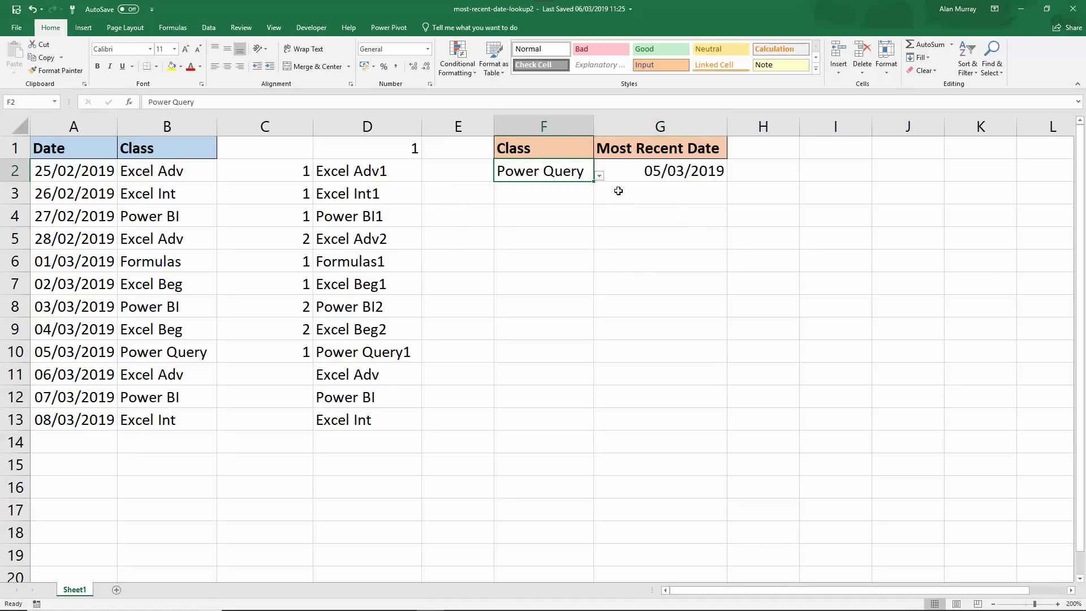